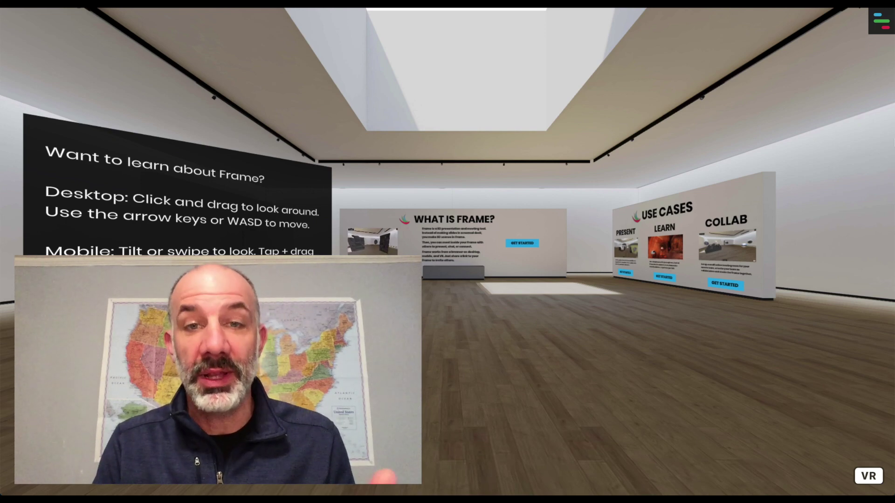
Look around the lobby, and open the settings of the gkvirtualclassroom frame from the list of your frames
left_click_drag(485, 321, 443, 321)
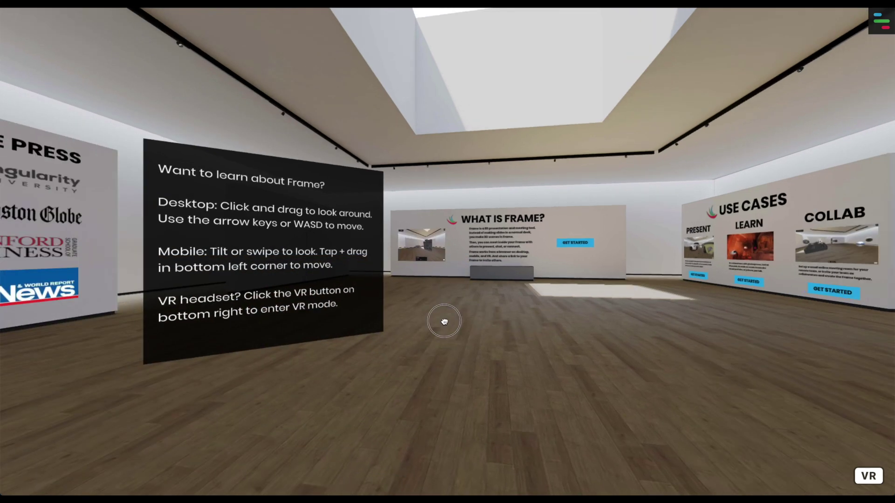
left_click_drag(252, 365, 516, 360)
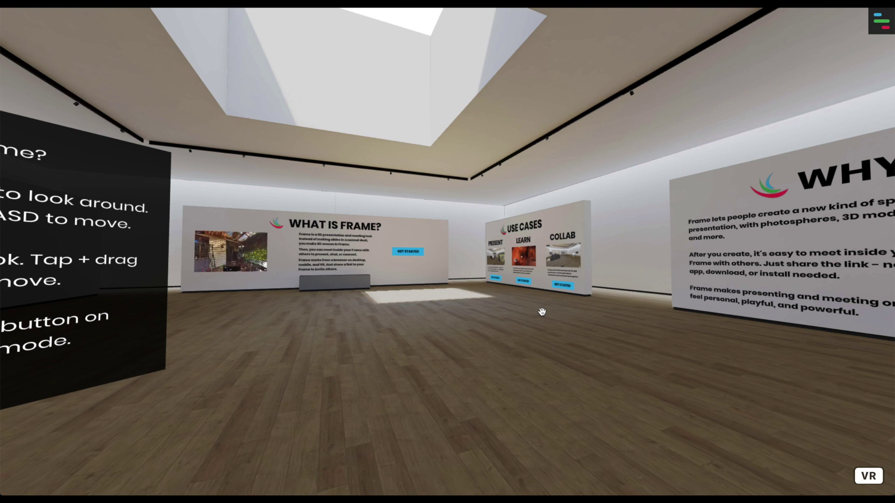
left_click(882, 23)
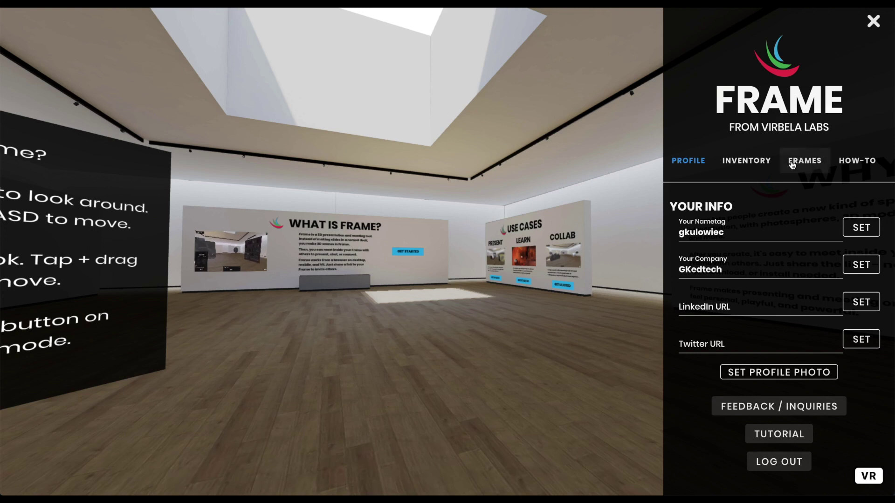
left_click(809, 161)
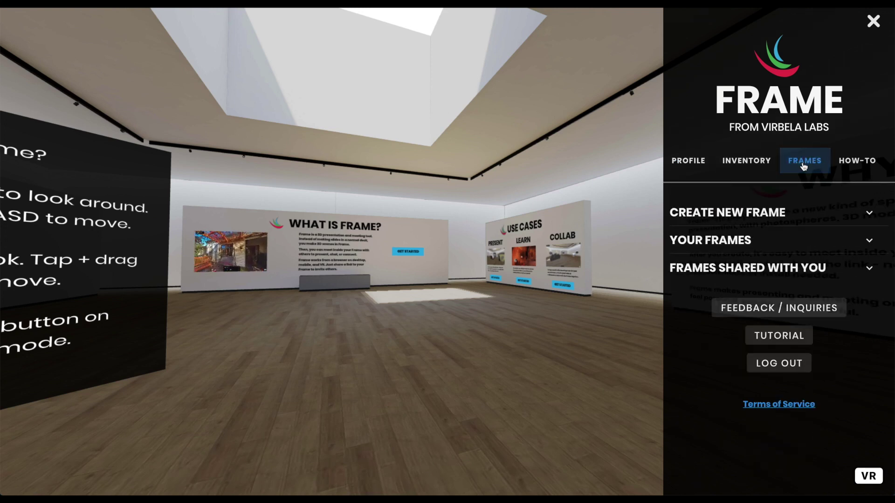
left_click(724, 238)
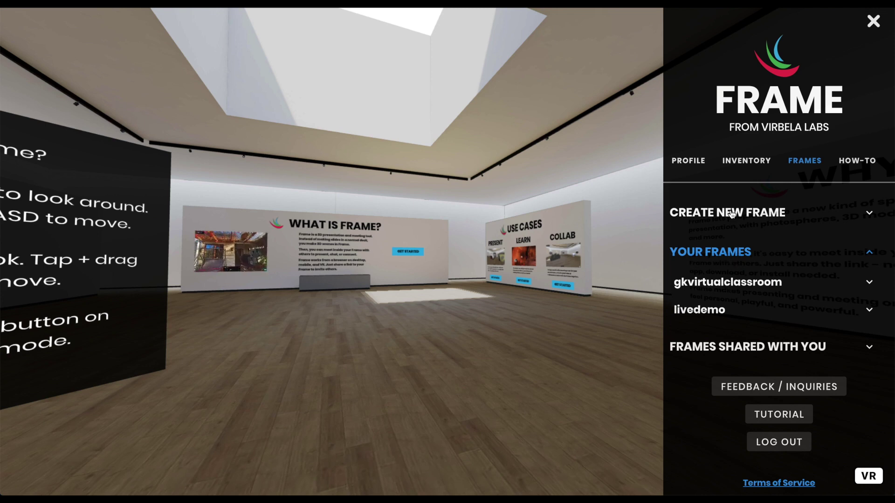
left_click(714, 283)
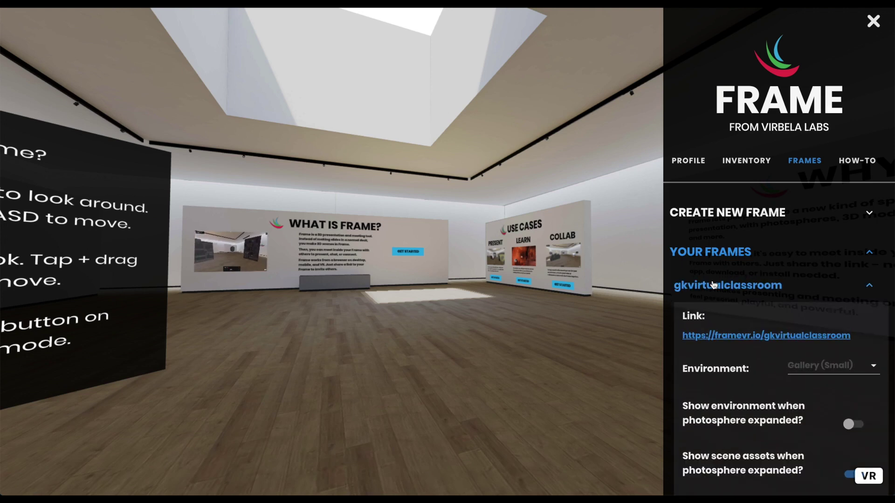
scroll(714, 283, "down", 3)
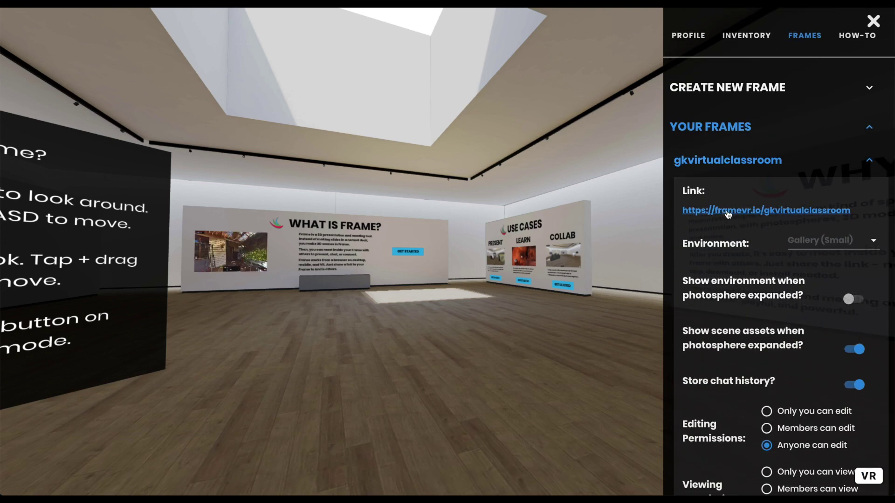
scroll(731, 214, "down", 1)
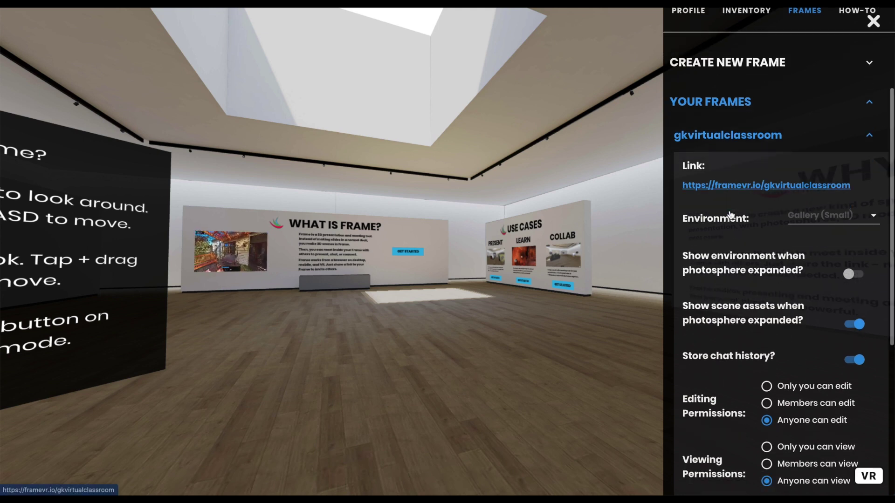
Browse the available environments and choose Gallery (Small) for the gkvirtualclassroom frame
left_click(810, 217)
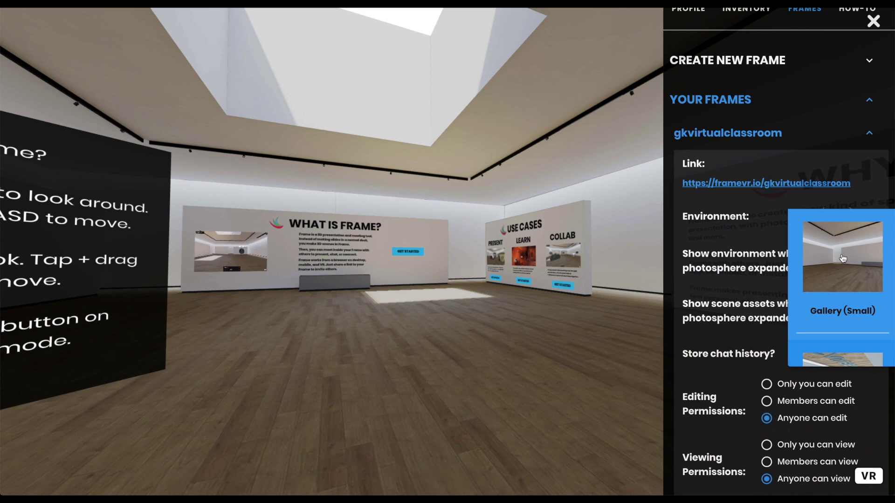
scroll(843, 259, "down", 2)
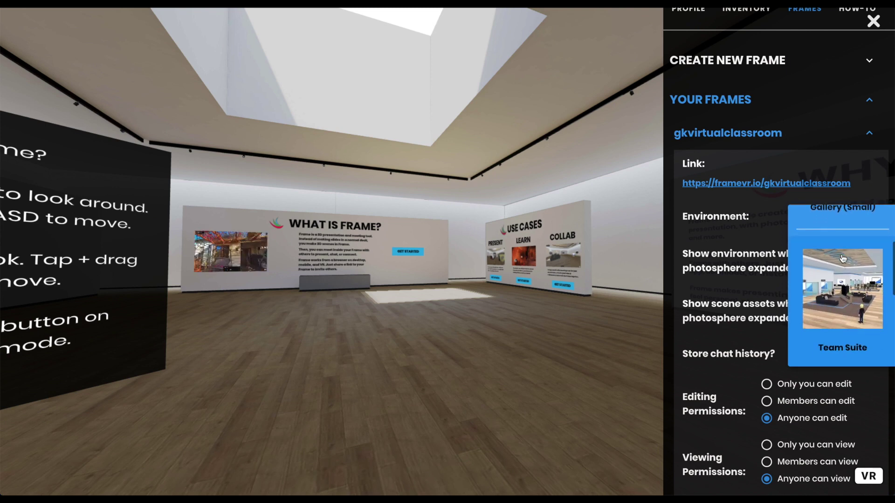
scroll(843, 259, "down", 2)
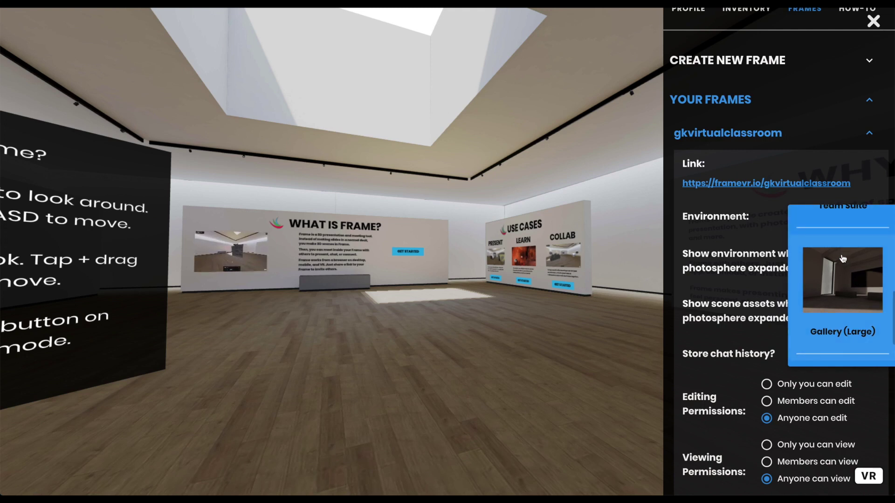
scroll(842, 259, "up", 4)
left_click(843, 259)
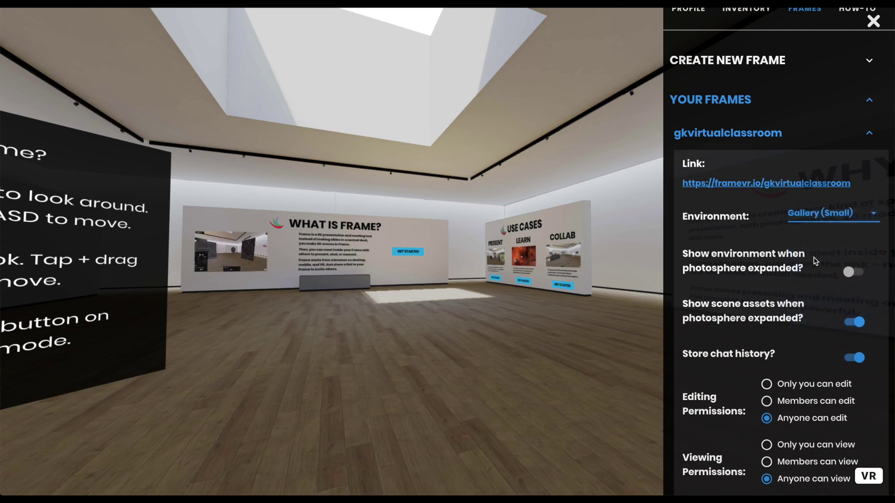
Set the frame's editing permissions to Only you can edit and its viewing permissions to Anyone can view
scroll(809, 261, "down", 2)
scroll(810, 261, "down", 1)
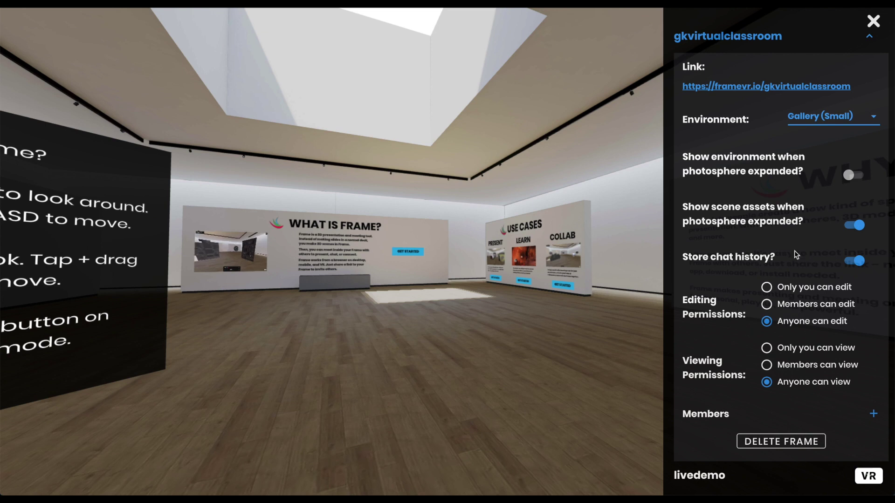
left_click(777, 327)
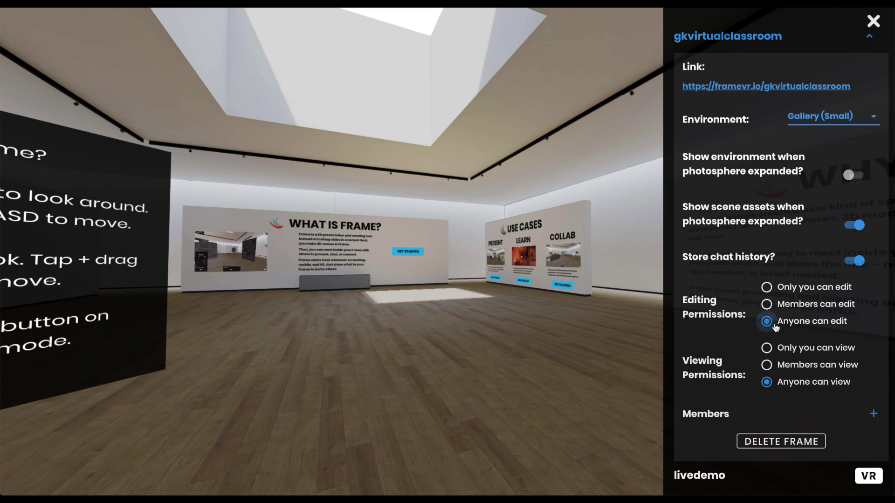
left_click(766, 287)
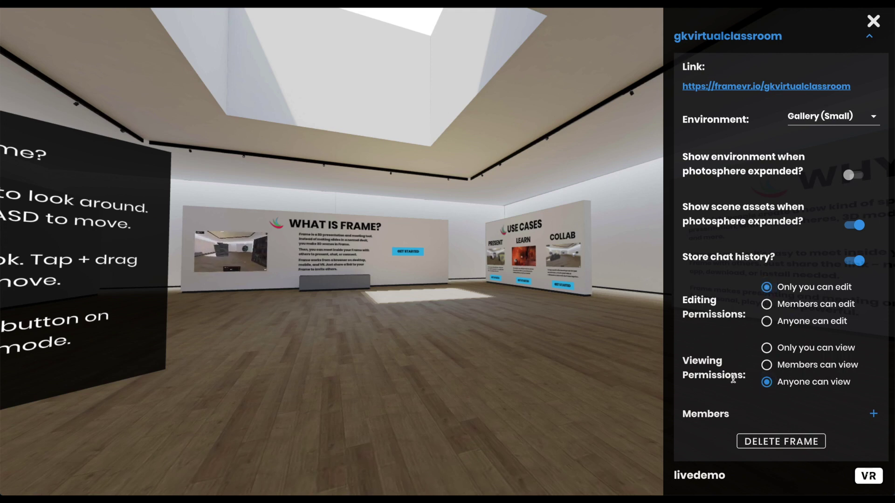
left_click(767, 348)
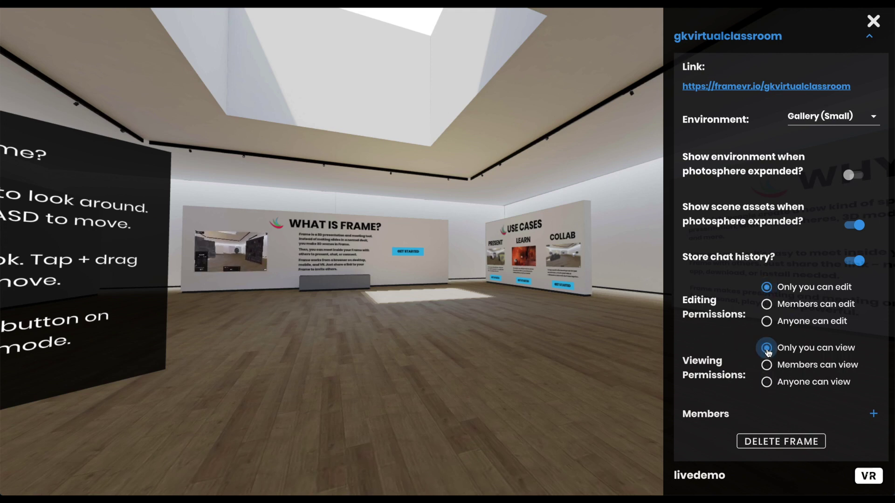
left_click(767, 382)
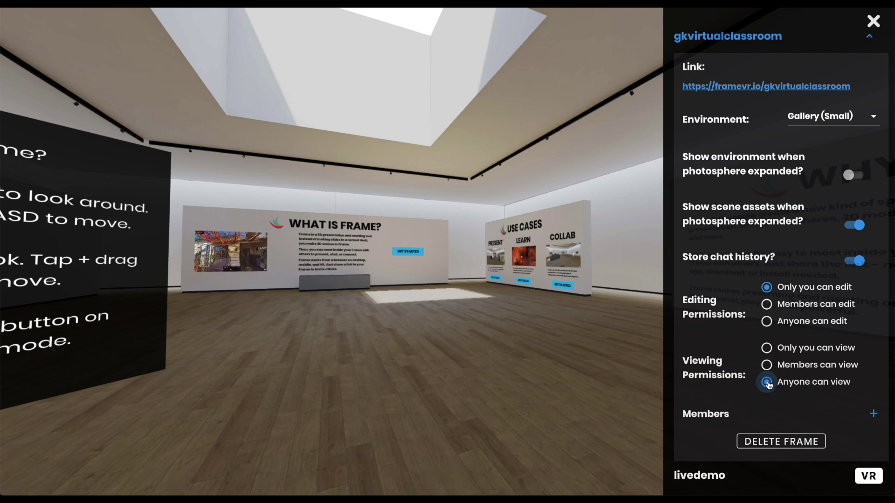
Enter the gkvirtualclassroom frame through its link, connect to it and look around the gallery room
scroll(767, 385, "up", 1)
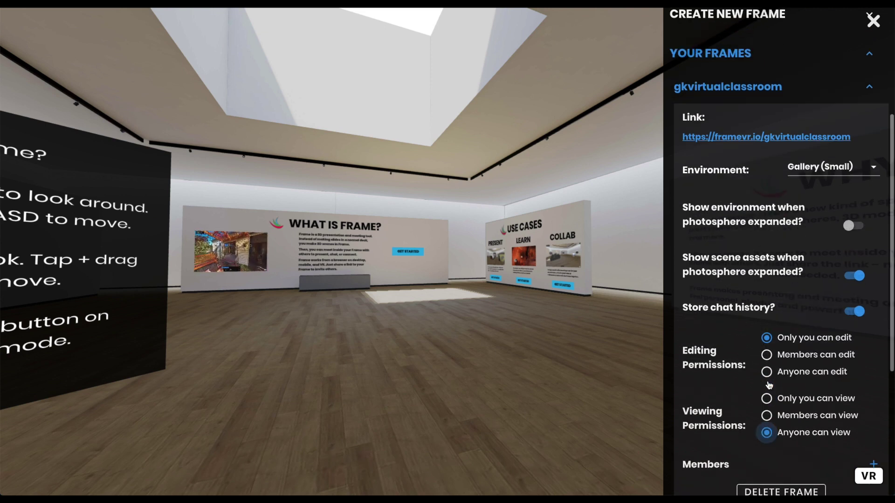
left_click(753, 144)
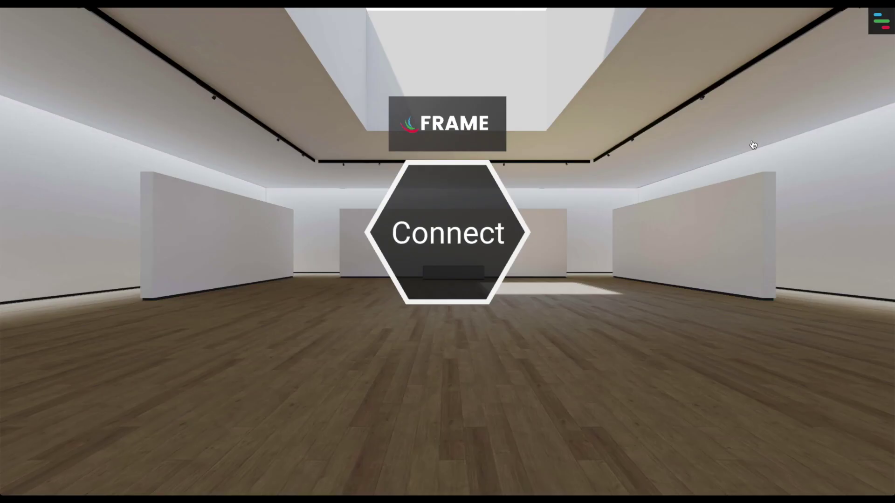
left_click(446, 240)
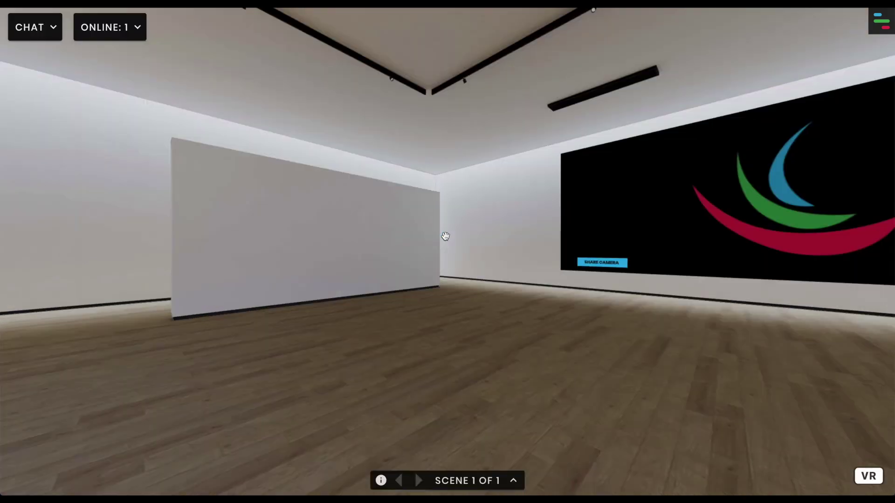
left_click_drag(403, 268, 793, 285)
left_click_drag(412, 269, 862, 288)
left_click_drag(486, 265, 591, 330)
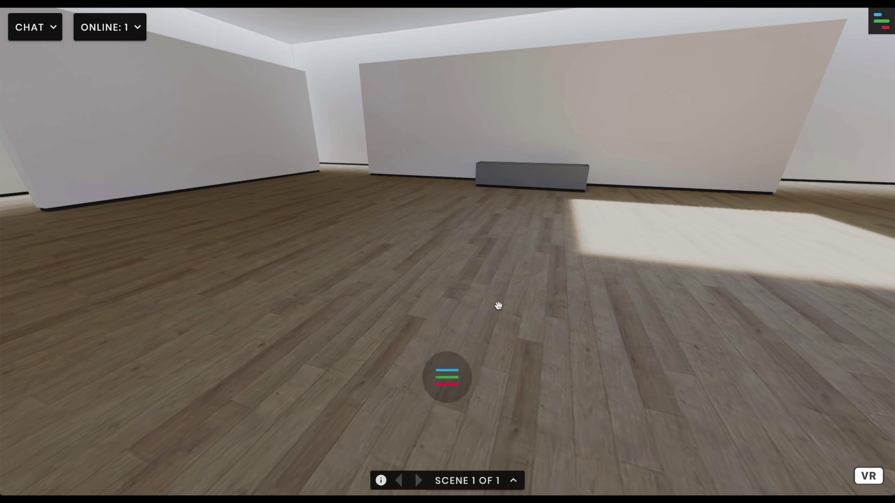
Expand the radial menu on the floor and switch the microphone off and back on
left_click_drag(497, 306, 499, 286)
left_click(445, 407)
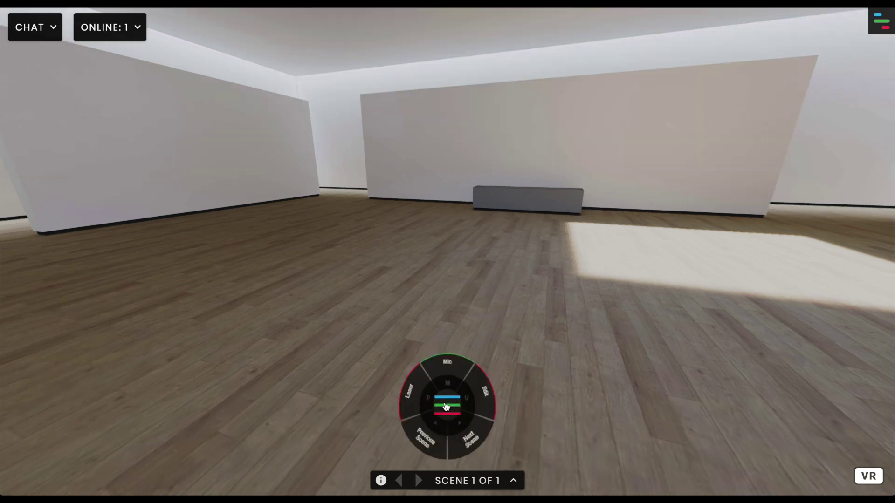
left_click_drag(614, 331, 613, 365)
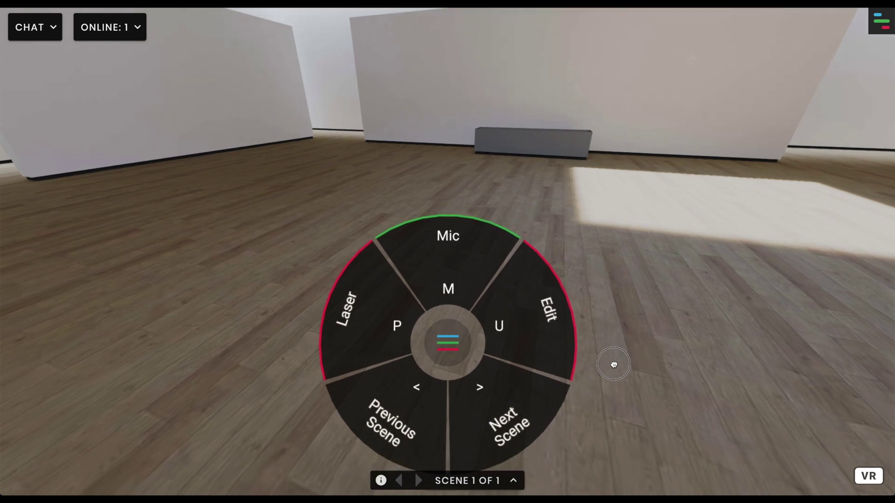
left_click(447, 243)
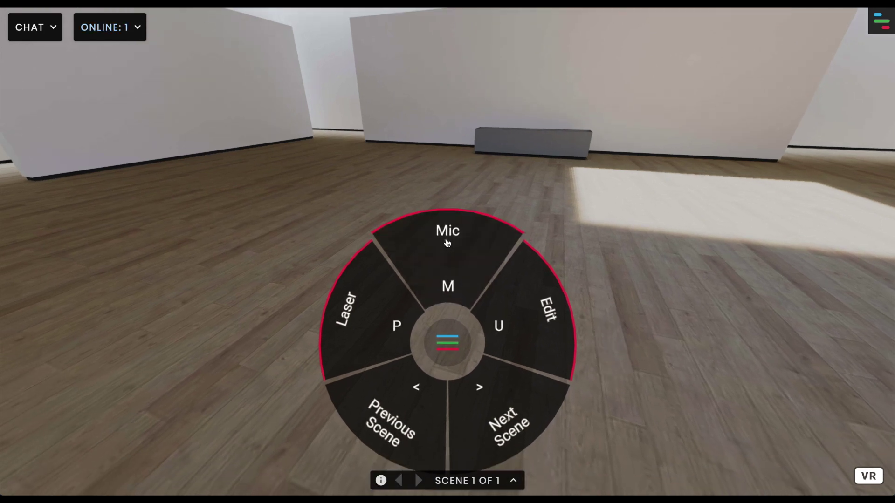
left_click(447, 243)
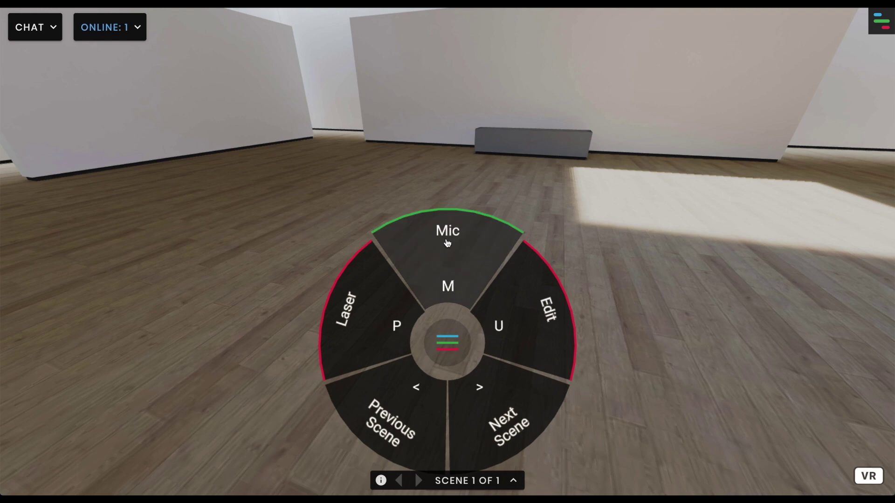
Try out the laser pointer by turning it on and back off from the radial menu
left_click(352, 316)
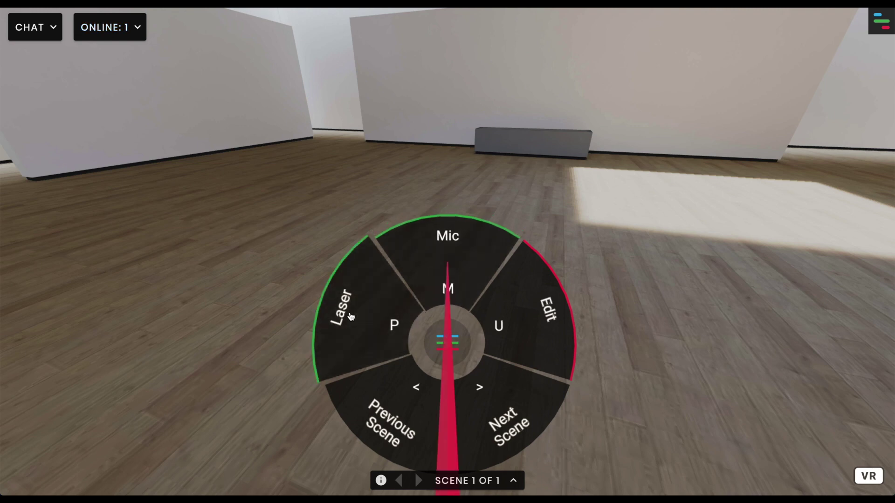
left_click(447, 342)
left_click_drag(522, 274, 517, 347)
left_click(461, 279)
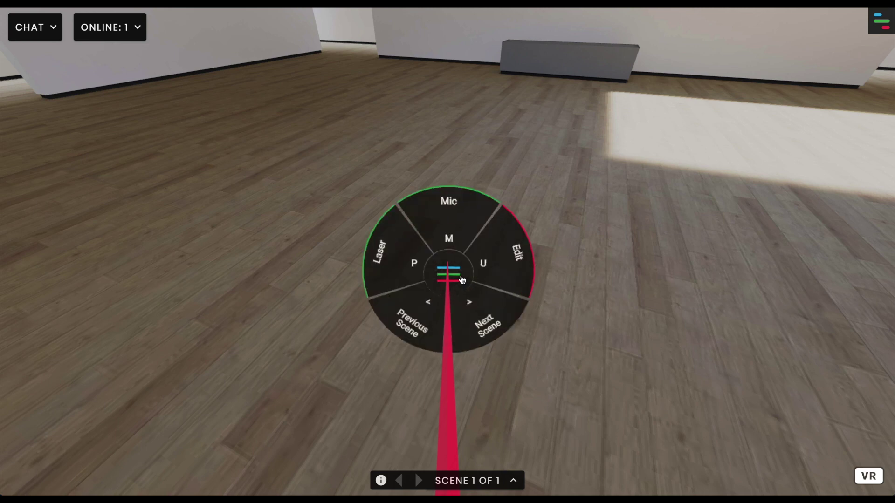
left_click(381, 241)
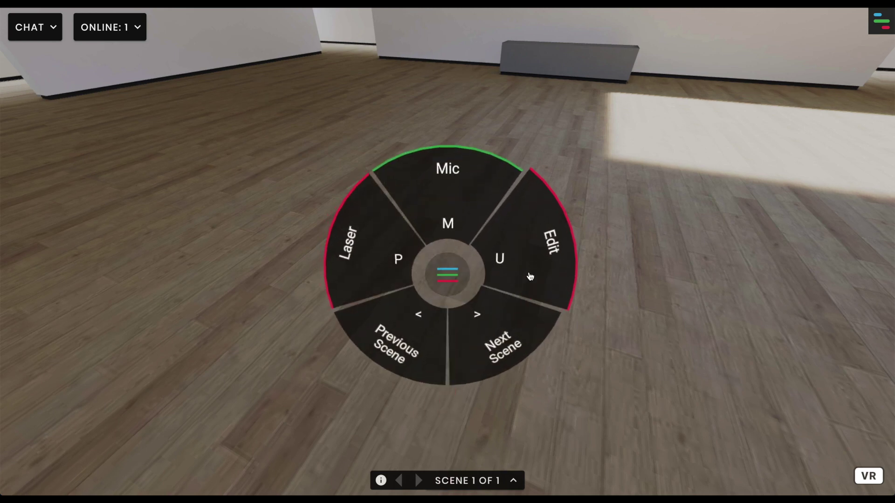
Turn on edit mode for the frame and collapse the radial menu
left_click(538, 252)
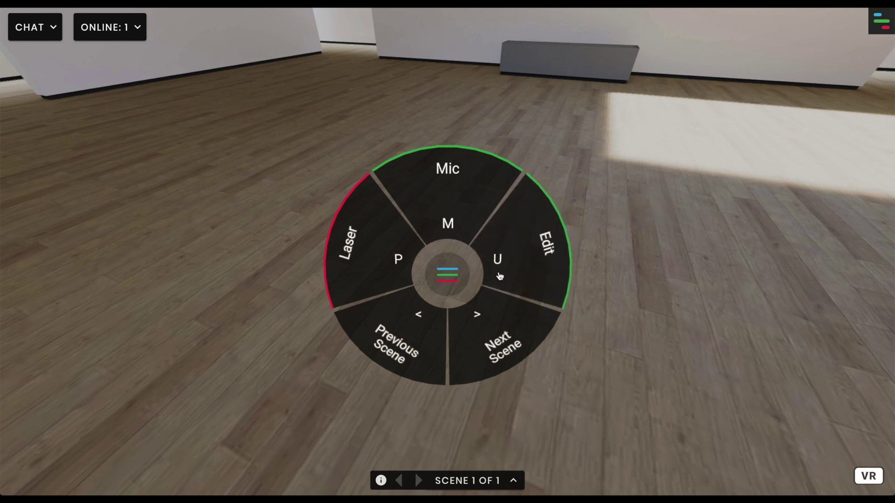
left_click(451, 273)
left_click_drag(638, 181, 852, 90)
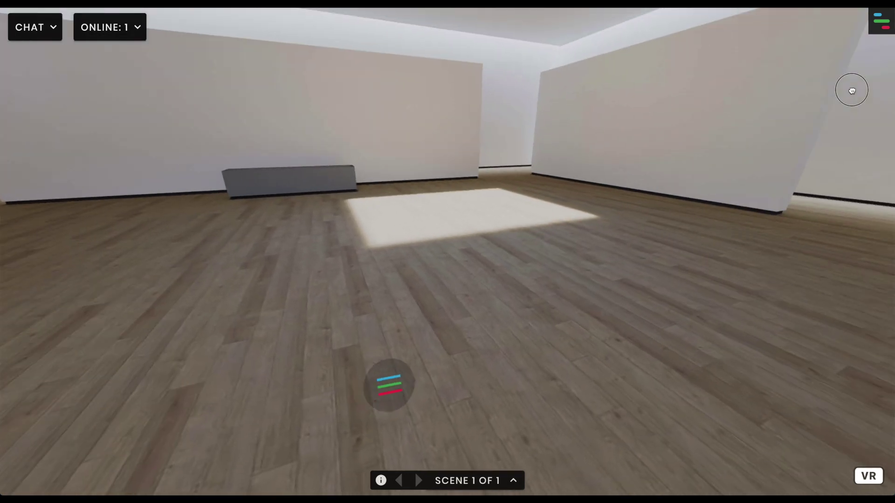
Upload the file letter_birmingham_jail.pdf from the computer's Downloads folder to the inventory as a PDF
left_click(883, 24)
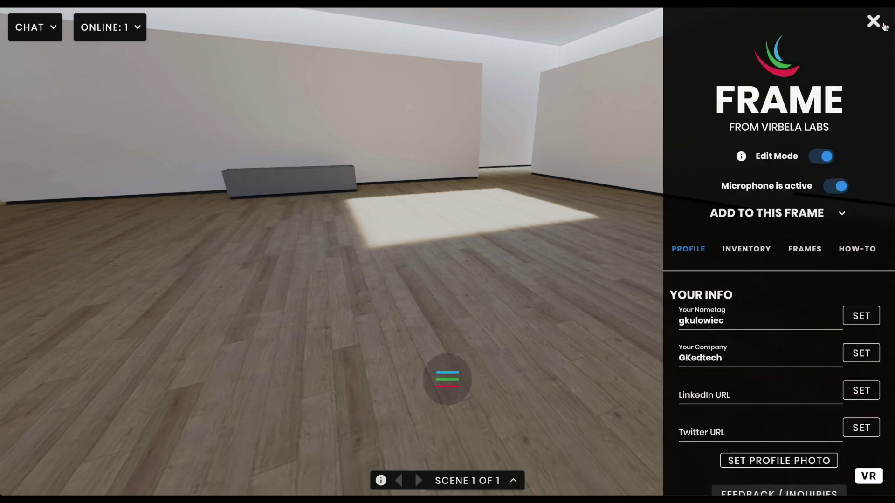
left_click(744, 252)
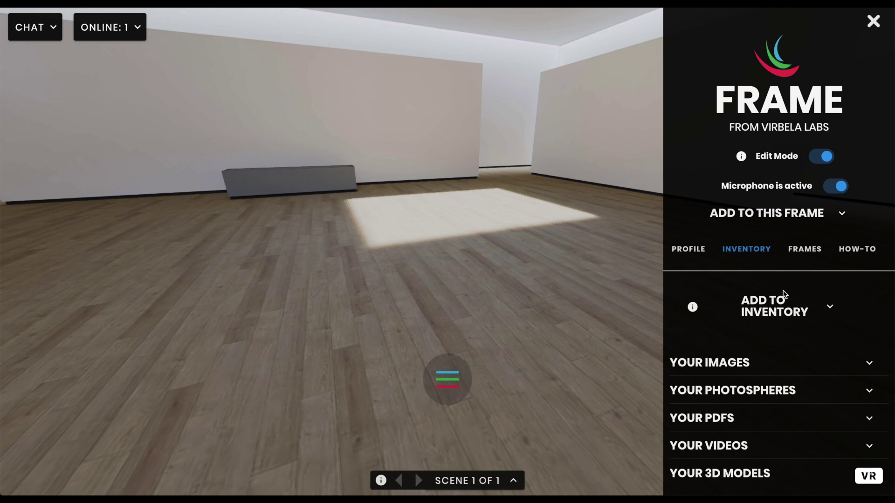
left_click(779, 308)
scroll(779, 307, "down", 1)
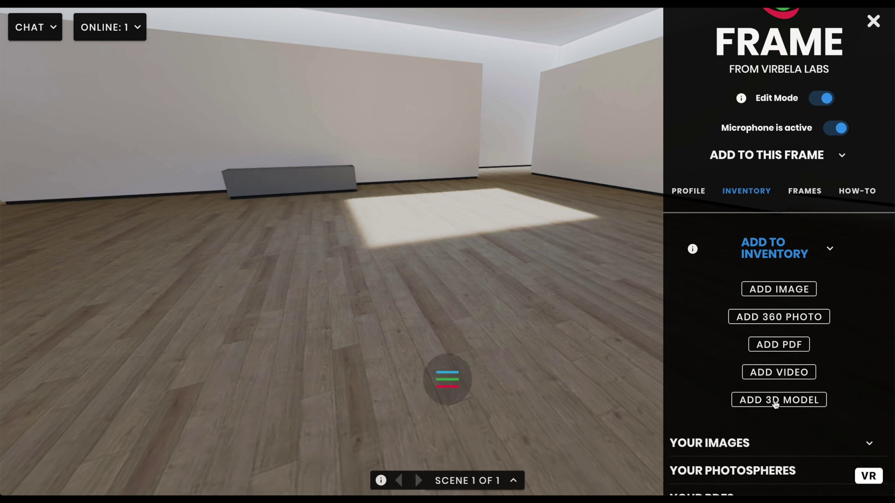
left_click(779, 345)
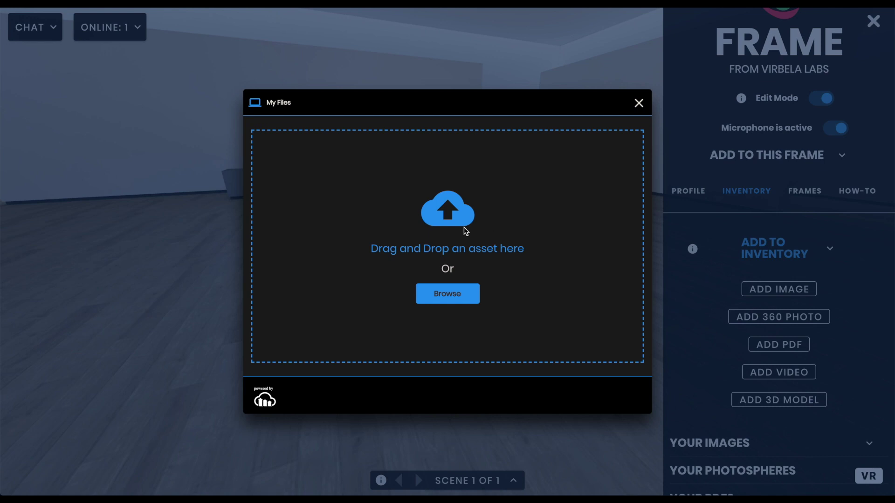
left_click(447, 295)
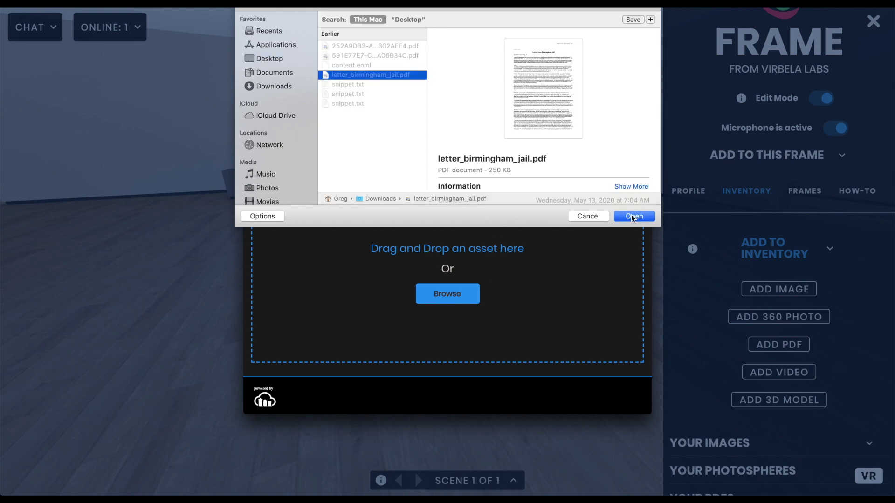
left_click(633, 217)
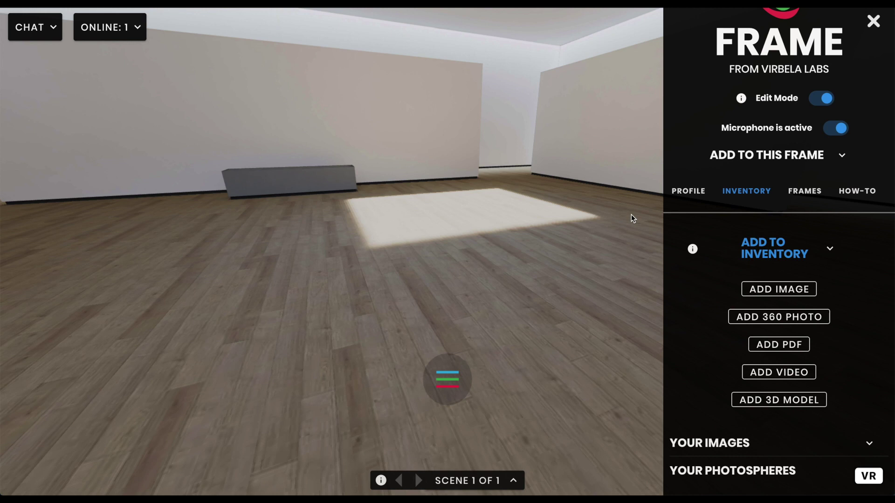
Move up to the wall behind the grey bench and review the settings of this frame
left_click_drag(504, 223, 382, 159)
key("w")
left_click_drag(351, 157, 332, 135)
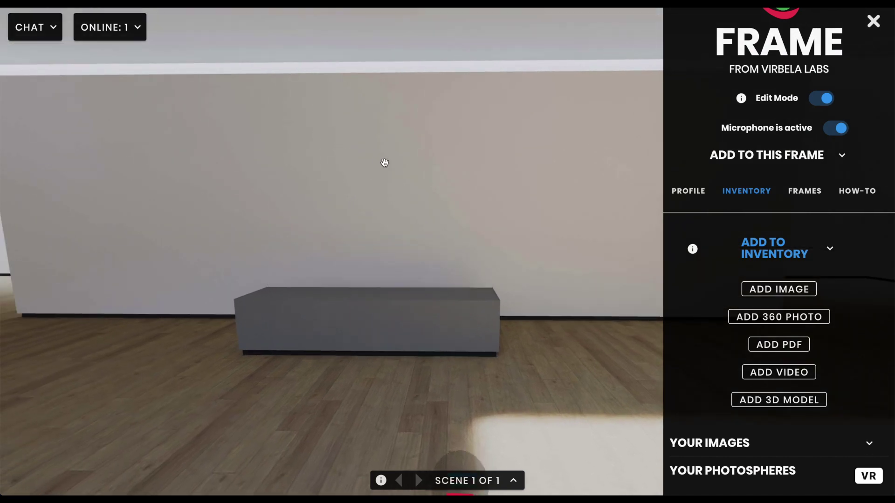
left_click(804, 191)
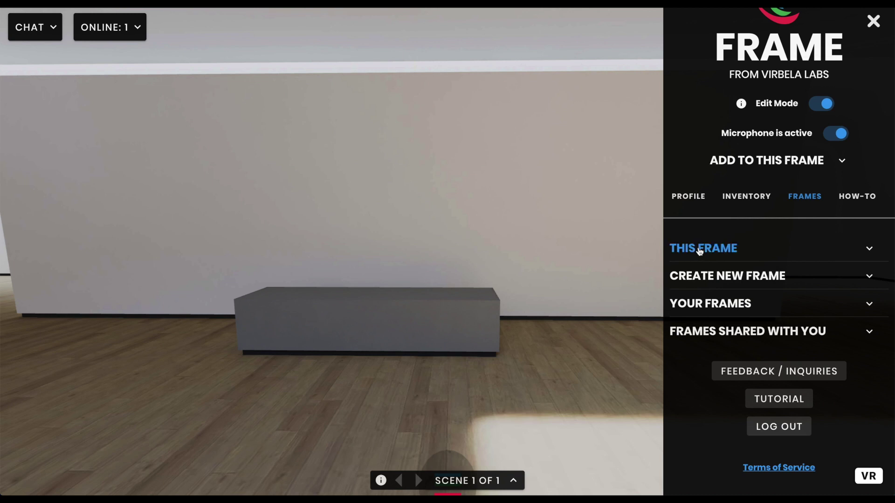
left_click(698, 251)
scroll(700, 252, "down", 2)
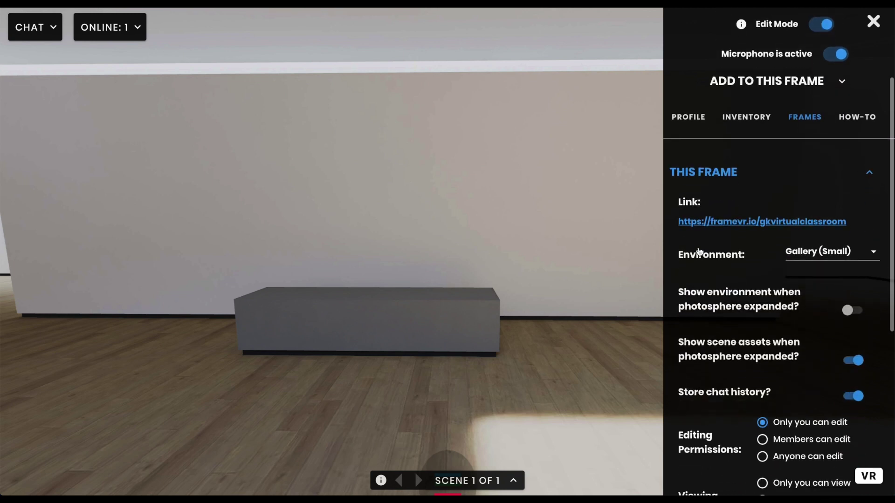
scroll(699, 250, "up", 2)
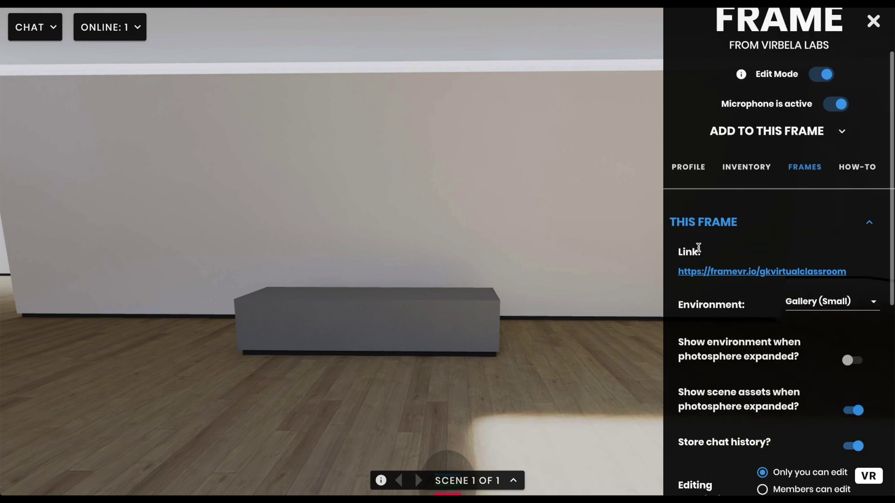
Place the letter_birmingham_jail PDF from the inventory into the gallery room
left_click(742, 169)
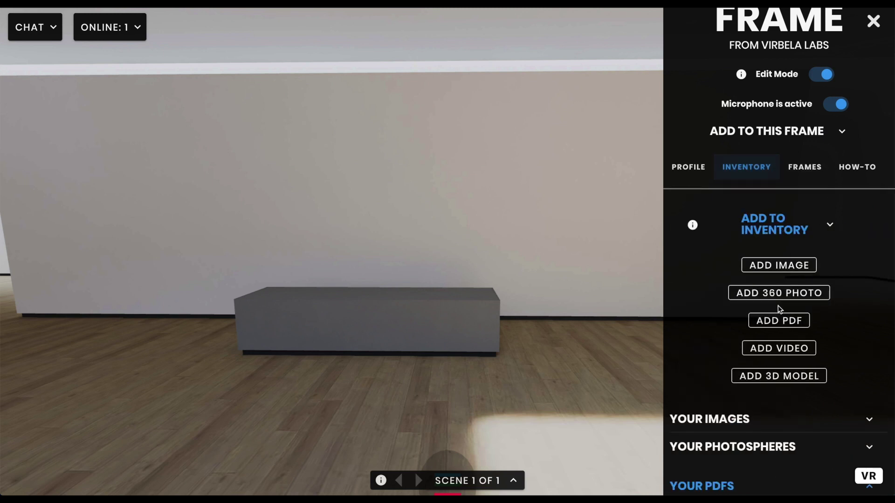
scroll(769, 232, "down", 4)
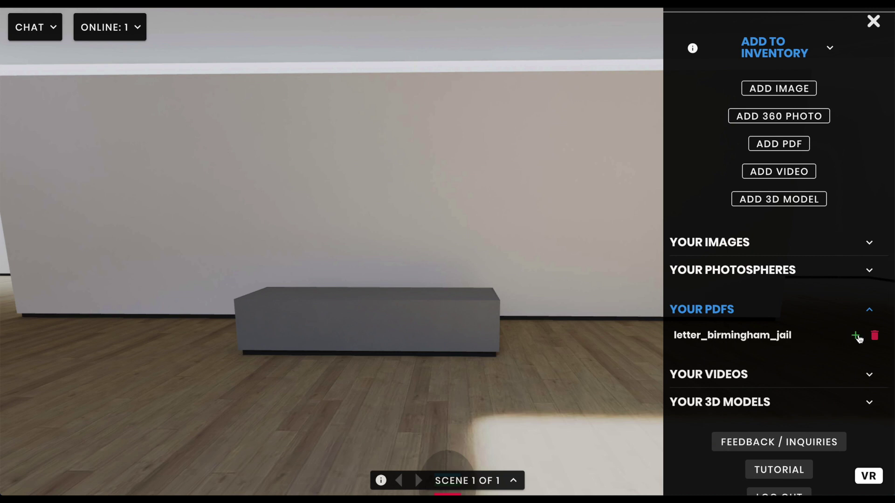
left_click(856, 336)
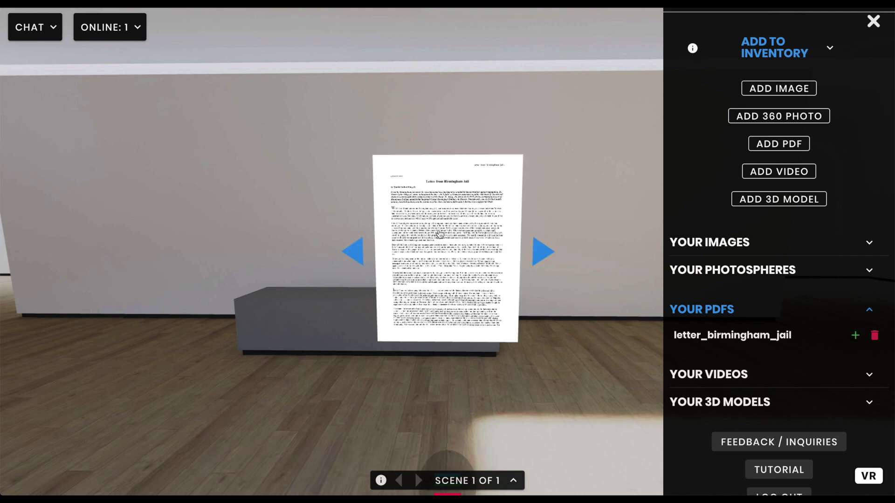
Inspect the placed PDF by moving close to its first page and backing away again
left_click_drag(448, 273, 492, 290)
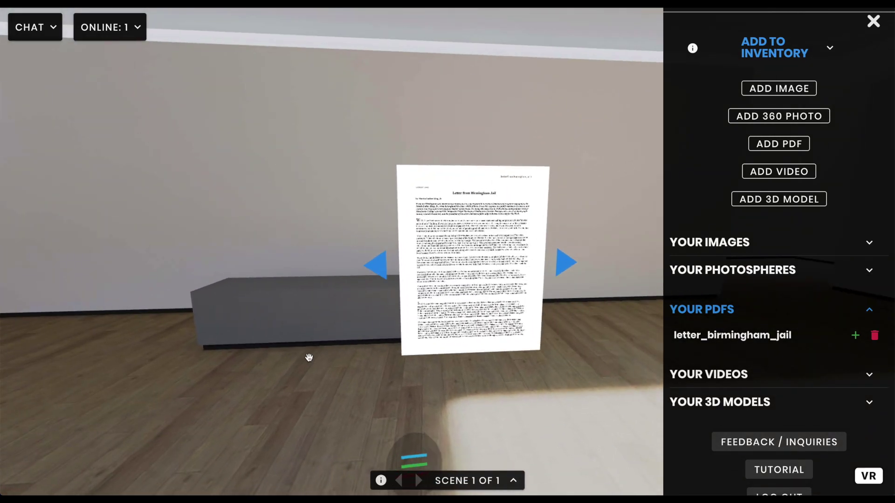
left_click_drag(316, 372, 289, 391)
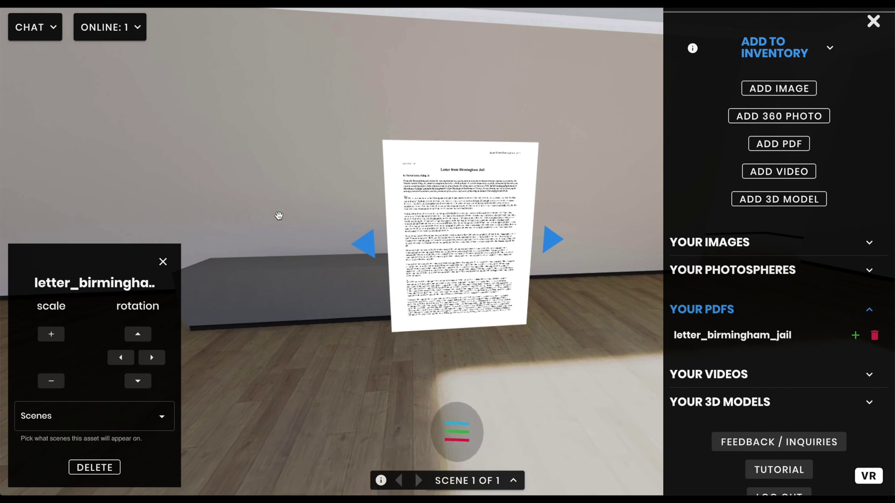
key("w")
scroll(250, 240, "up", 5)
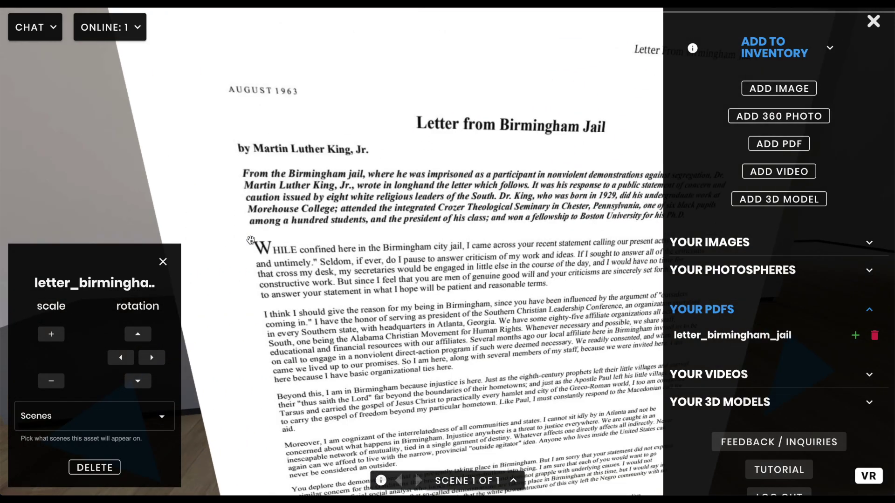
key("s")
key("w")
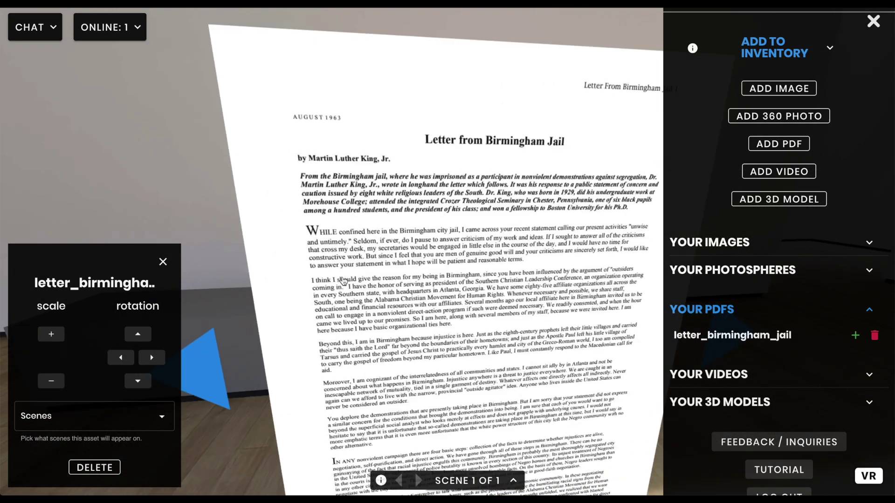
scroll(344, 281, "down", 5)
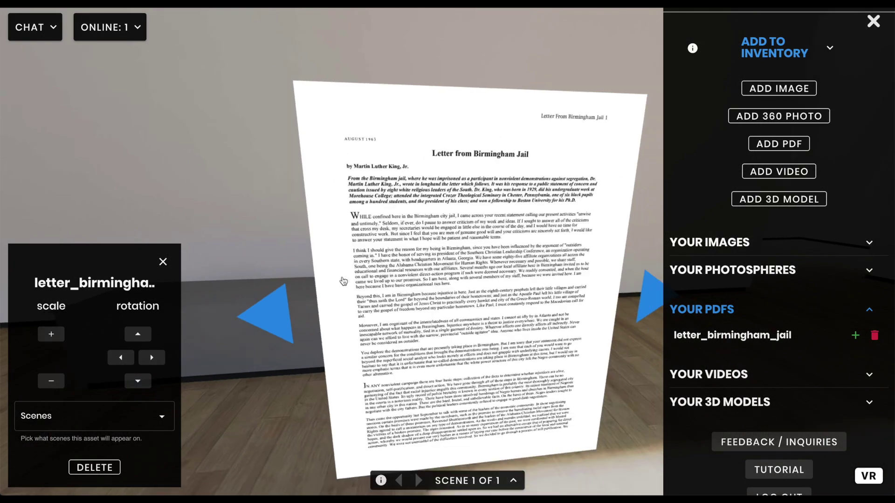
left_click_drag(297, 390, 316, 422)
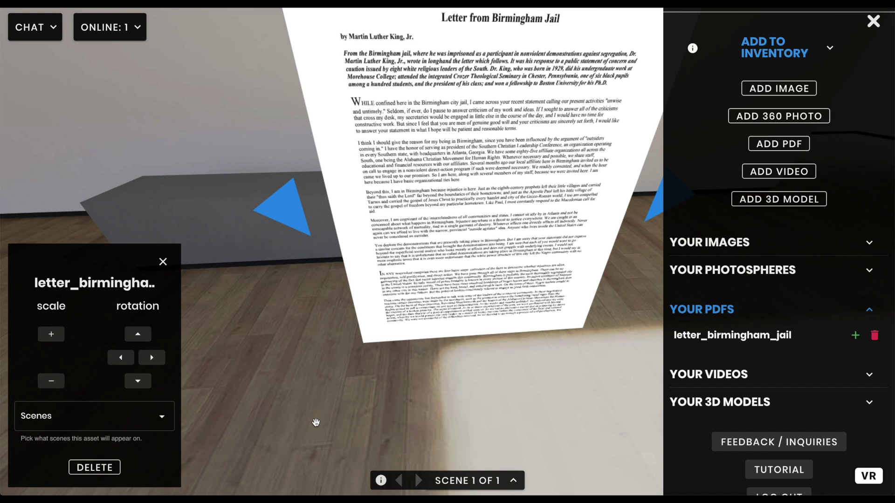
Close the PDF's scale and rotation settings, and expand and collapse the radial menu on the floor
left_click(164, 263)
left_click_drag(418, 424, 446, 355)
left_click(446, 355)
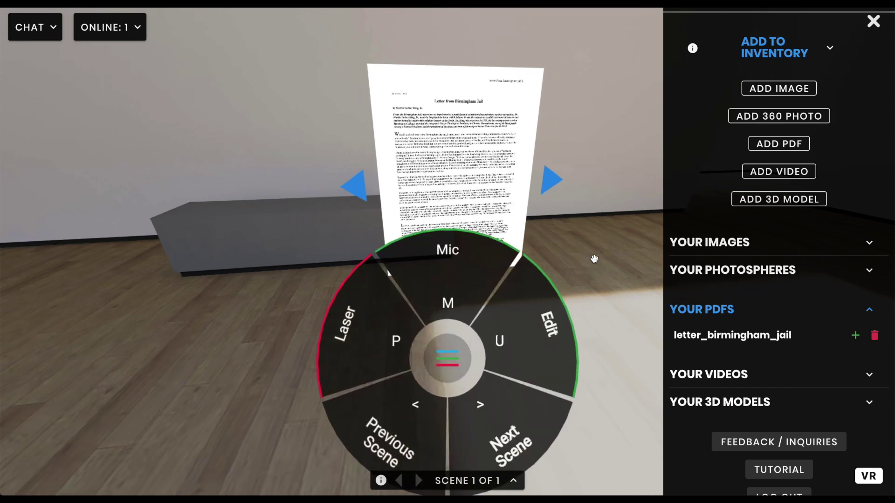
left_click(446, 356)
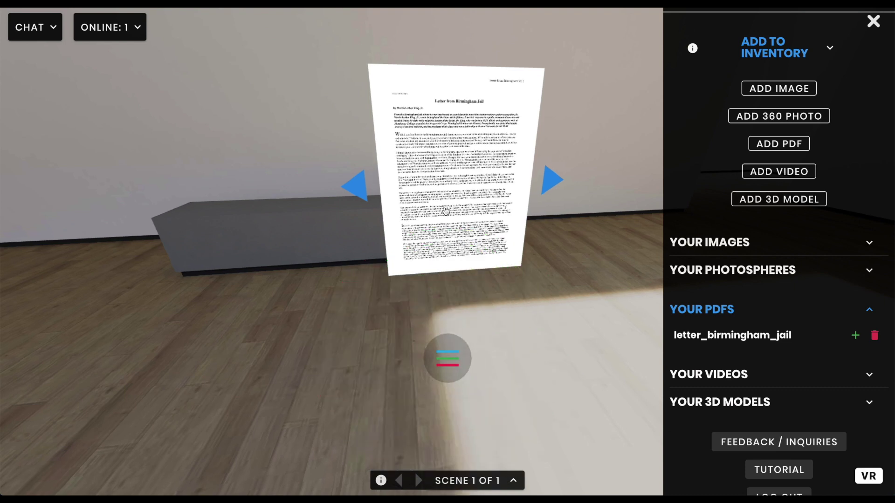
Carry the PDF toward the wall above the grey bench and adjust its distance from the wall
left_click_drag(458, 193, 421, 165)
key("w")
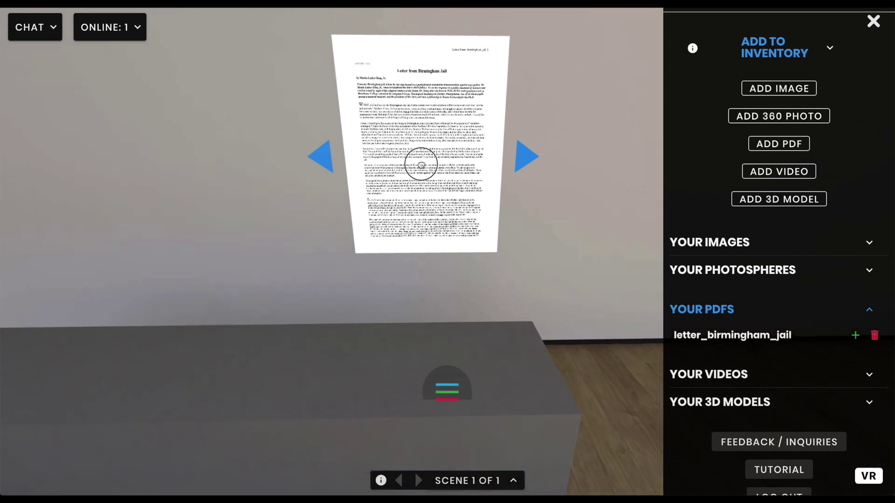
key("w")
key("s")
key("w")
key("w")
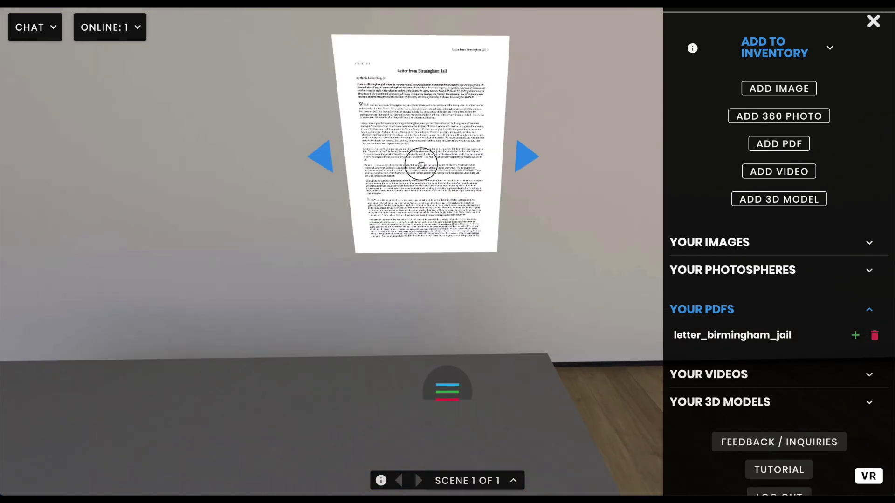
key("s")
Enlarge the PDF by two scale increments and adjust its vertical tilt, one increment up and two down
left_click(424, 158)
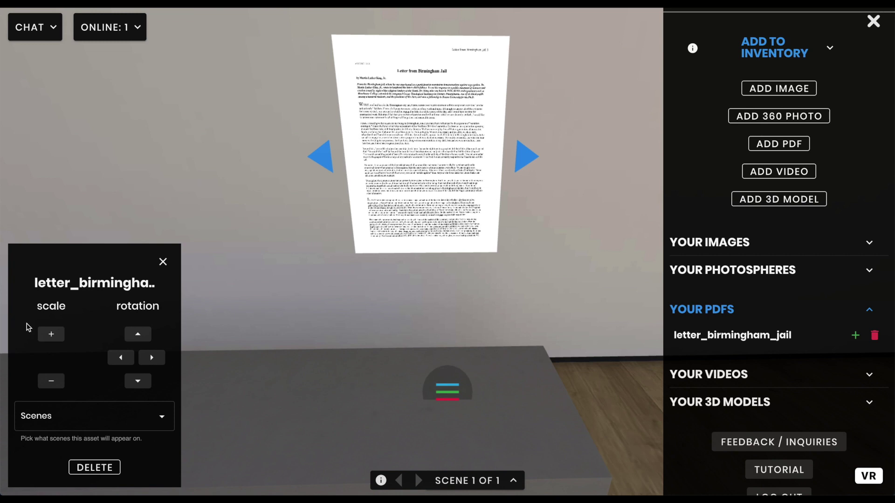
left_click(47, 336)
left_click(46, 336)
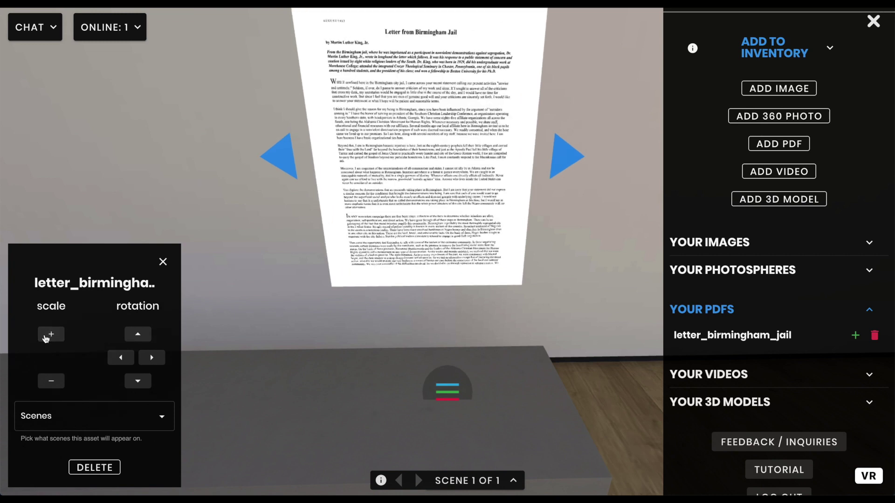
left_click(136, 335)
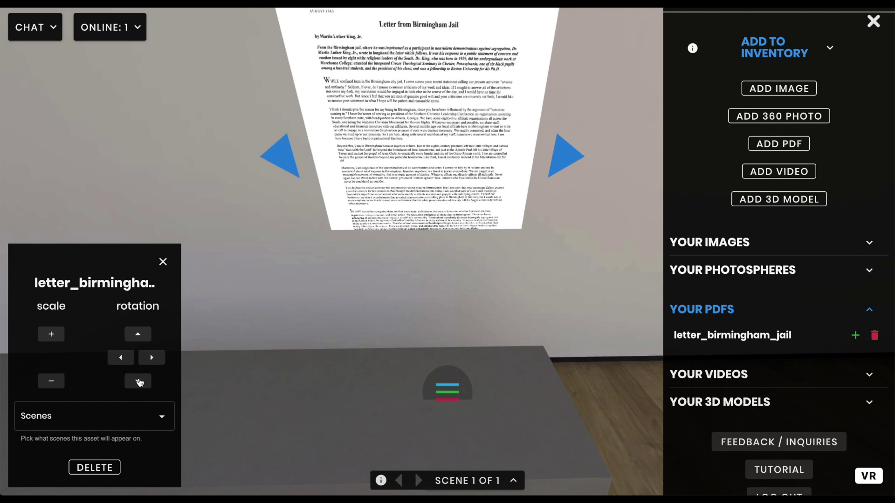
left_click(138, 381)
left_click(138, 381)
Lower the PDF behind the grey bench and enlarge it further by one scale increment
left_click_drag(380, 212, 377, 230)
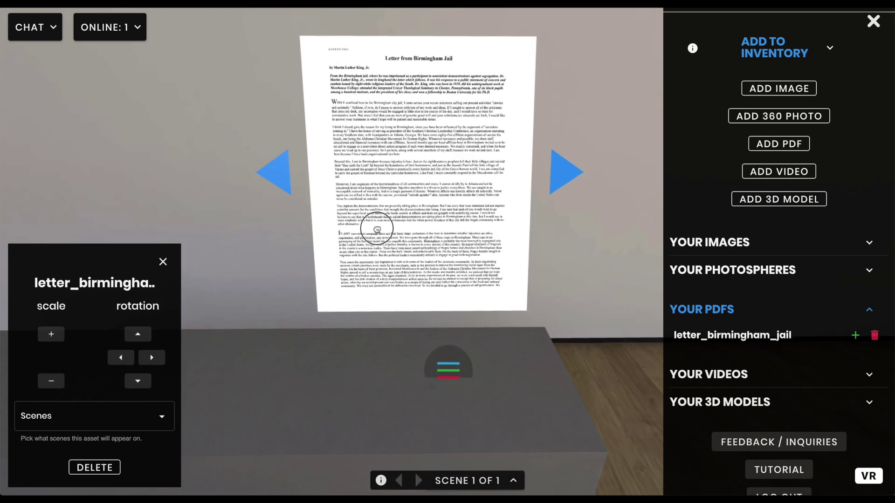
left_click(60, 334)
left_click(376, 188)
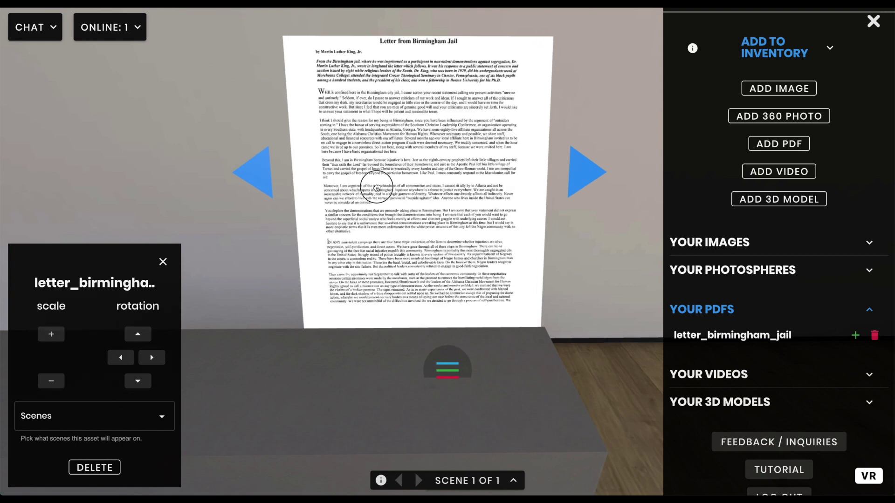
Move the PDF out from behind the bench to the open wall area beside it and close its settings
left_click(162, 262)
key("s")
left_click(303, 455)
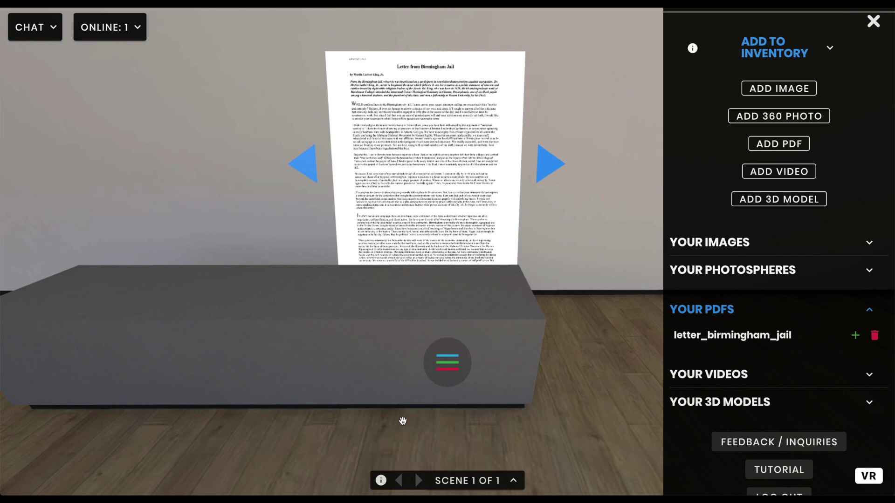
key("d")
scroll(403, 421, "down", 3)
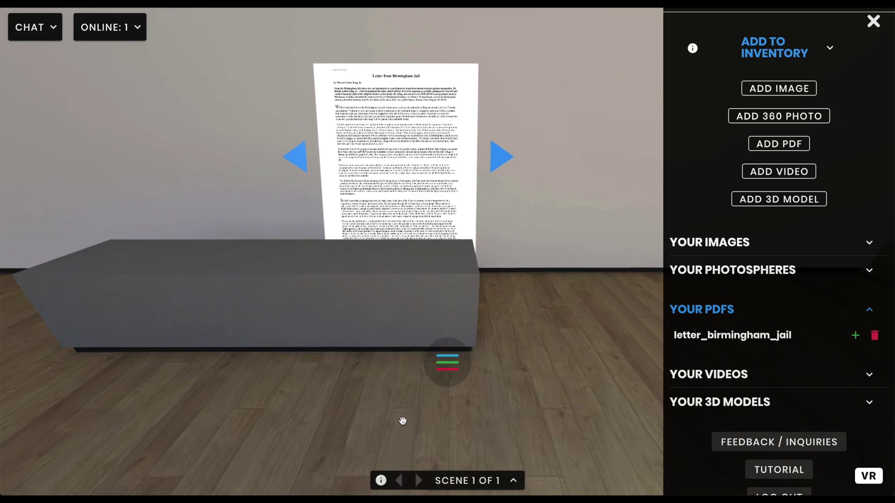
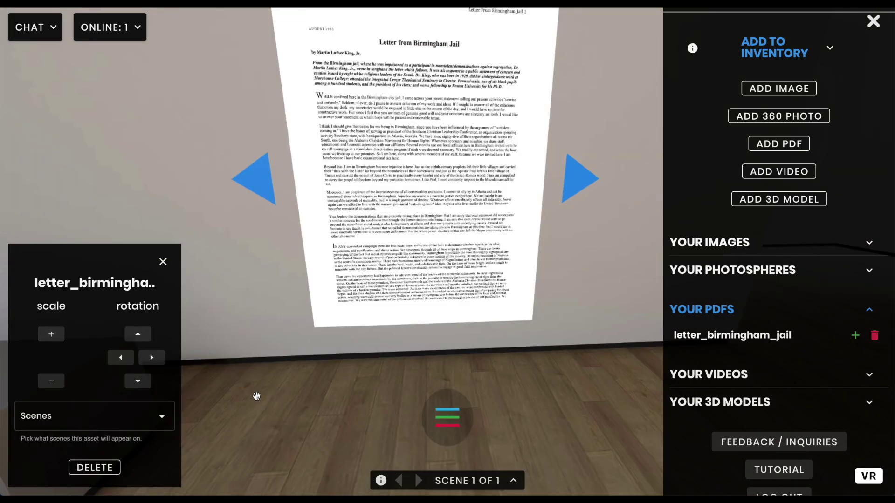
left_click(163, 262)
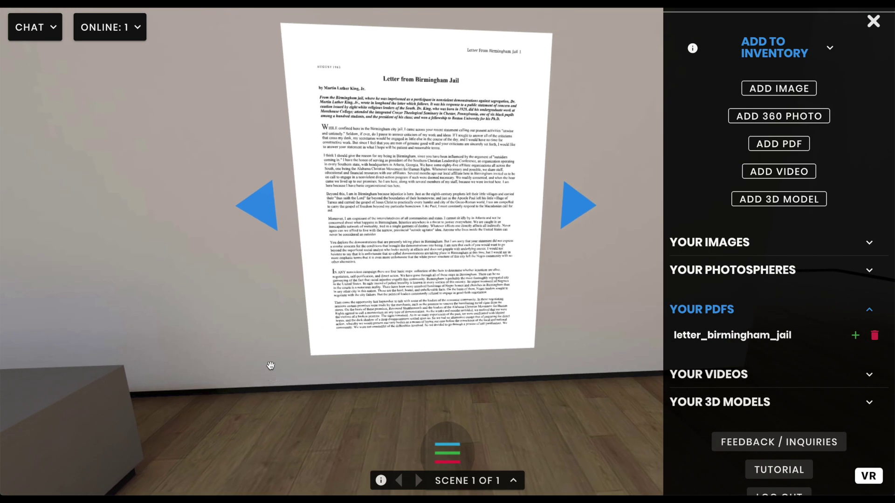
Page the PDF on the wall forward to page 3 and close its settings
key("w")
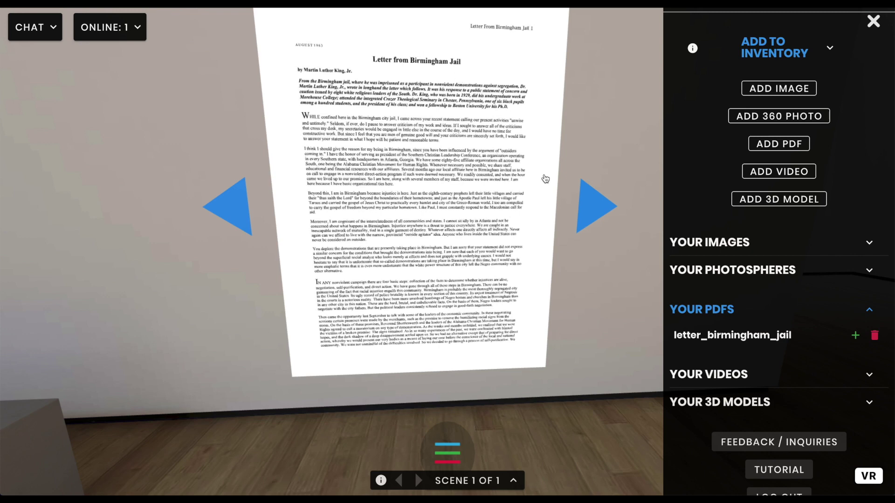
left_click(599, 210)
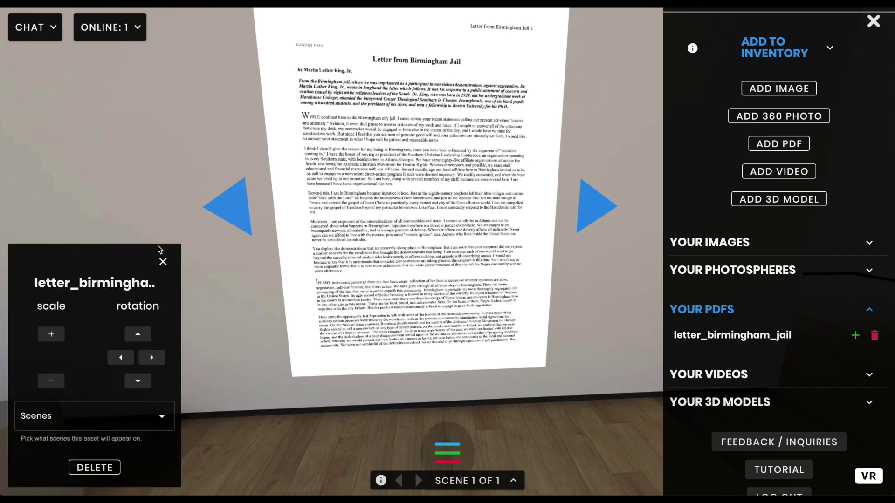
left_click(163, 262)
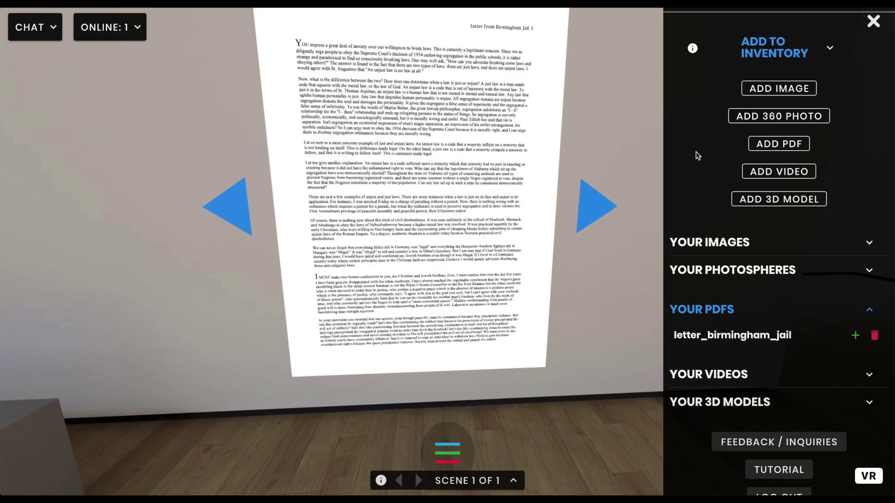
Look over this frame's link, environment and permission settings, turn off Edit Mode and close the sidebar
left_click(873, 21)
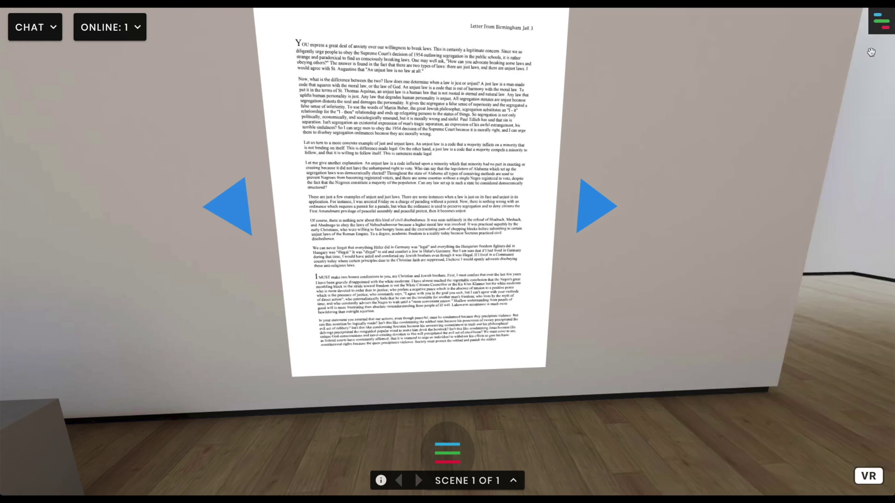
left_click(886, 29)
scroll(784, 166, "up", 5)
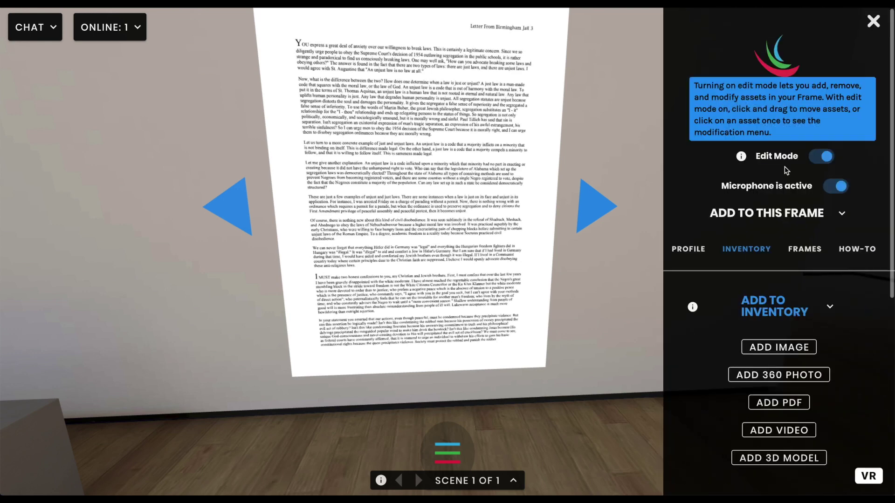
left_click(798, 251)
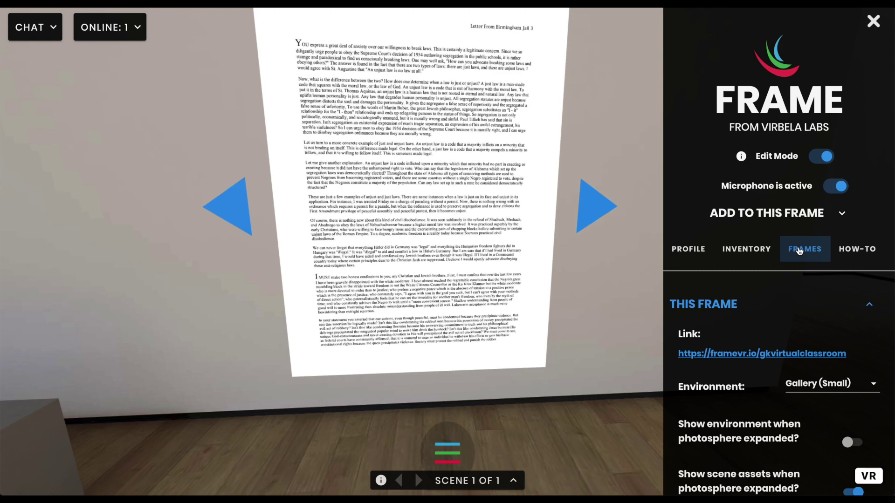
scroll(715, 304, "down", 2)
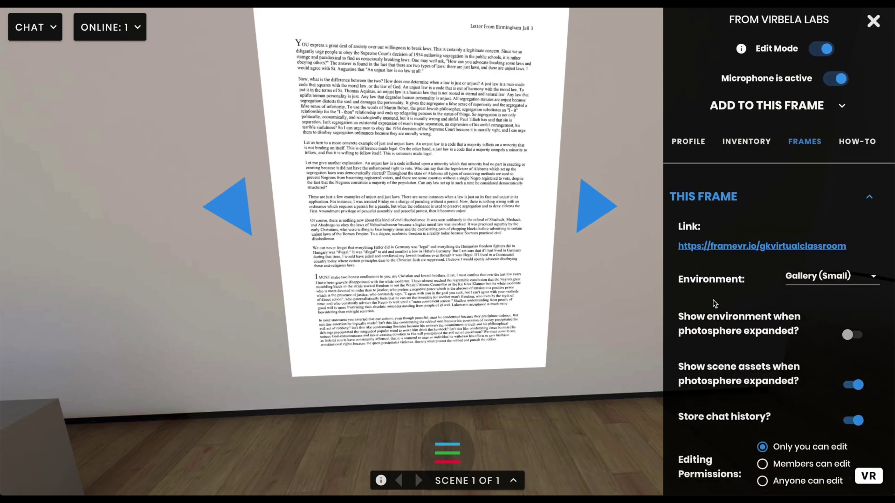
scroll(714, 304, "up", 2)
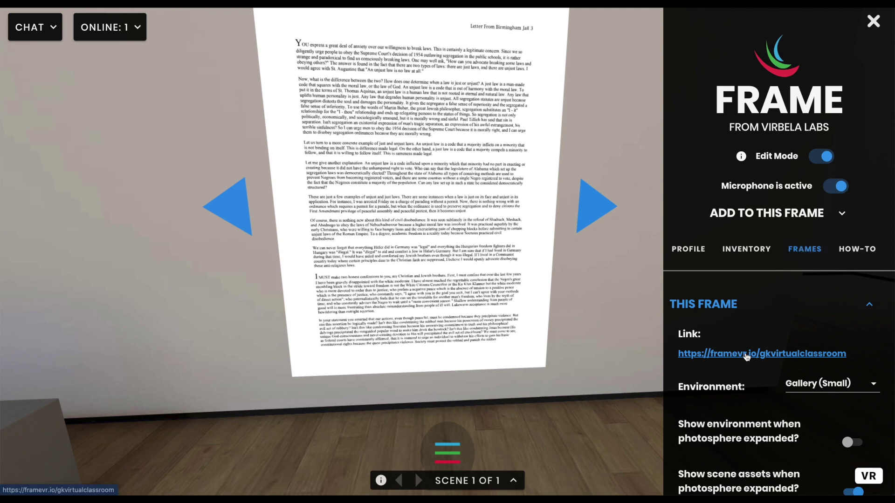
left_click(818, 157)
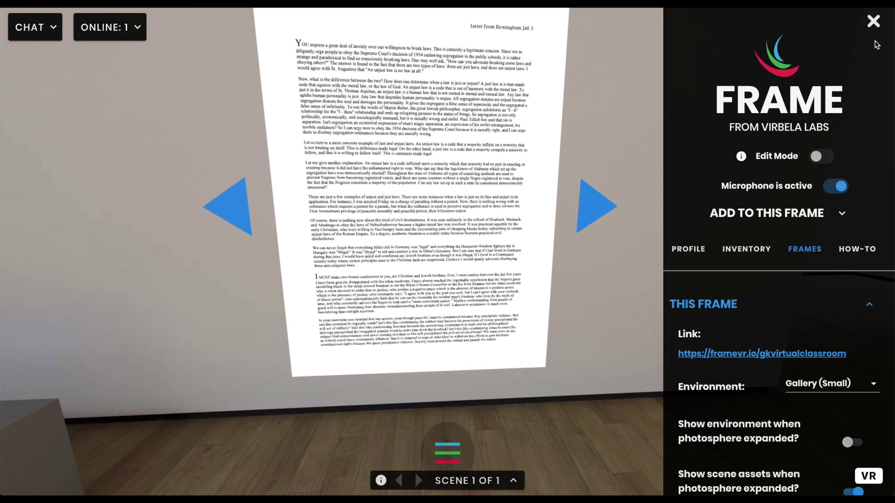
left_click(874, 22)
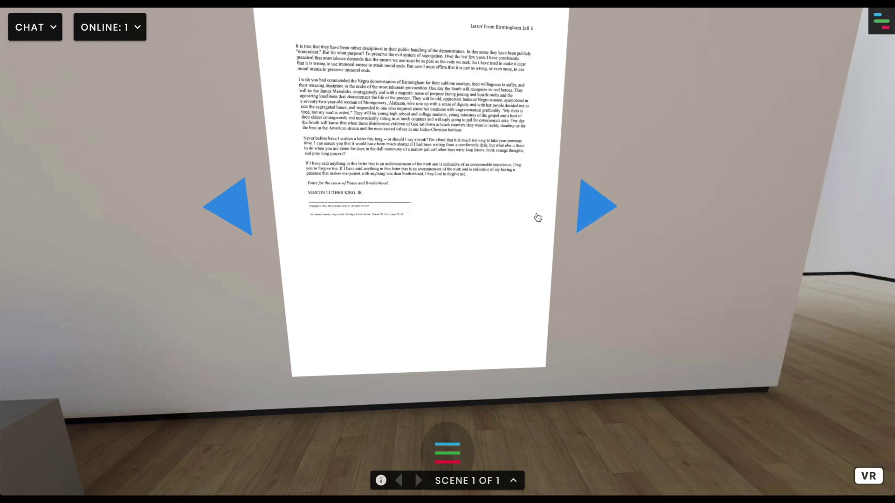
Page the PDF on the wall back to page 1
left_click(226, 206)
left_click(228, 206)
left_click(228, 206)
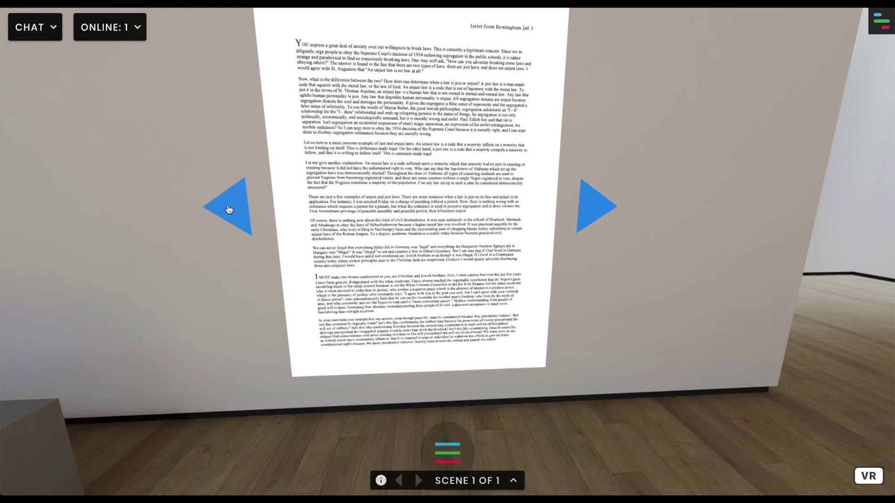
left_click(229, 208)
left_click(229, 209)
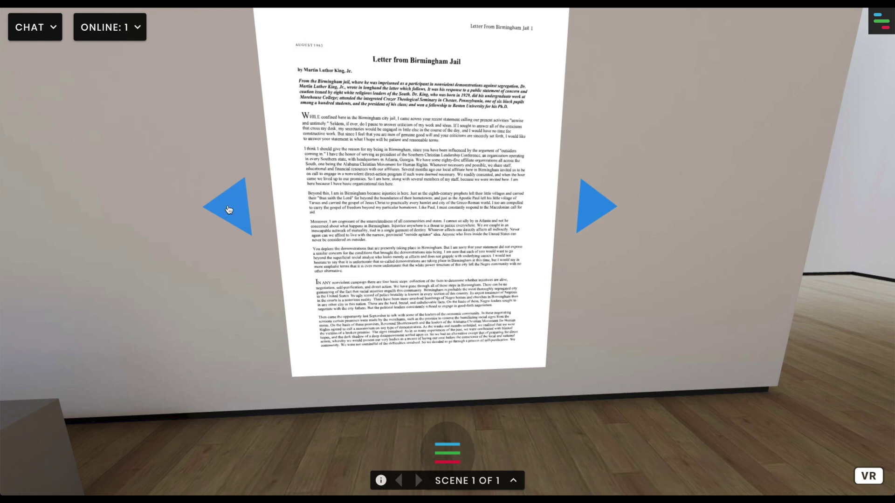
Move away from the PDF and walk across the gallery to face the blank freestanding wall
key("s")
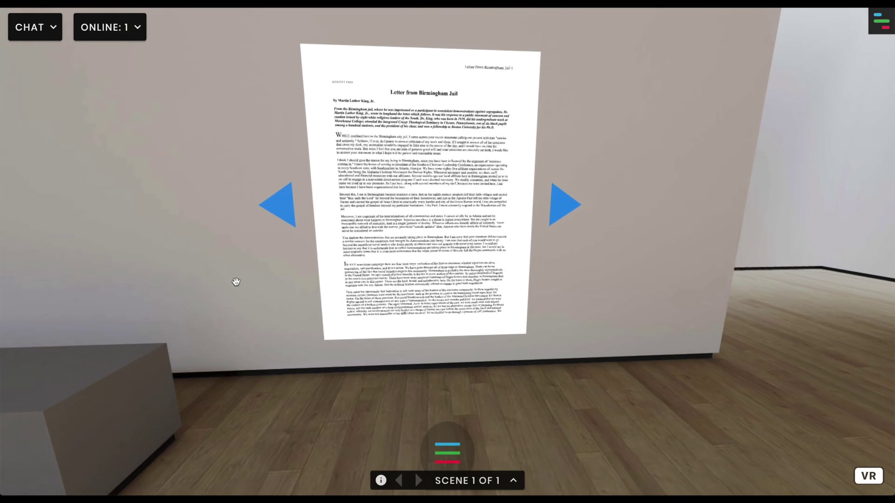
left_click(717, 276)
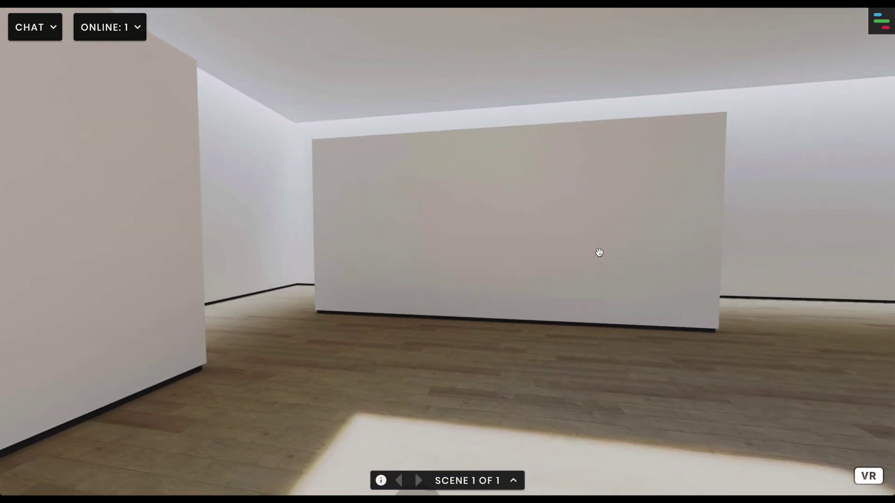
left_click(599, 252)
left_click_drag(617, 250, 651, 234)
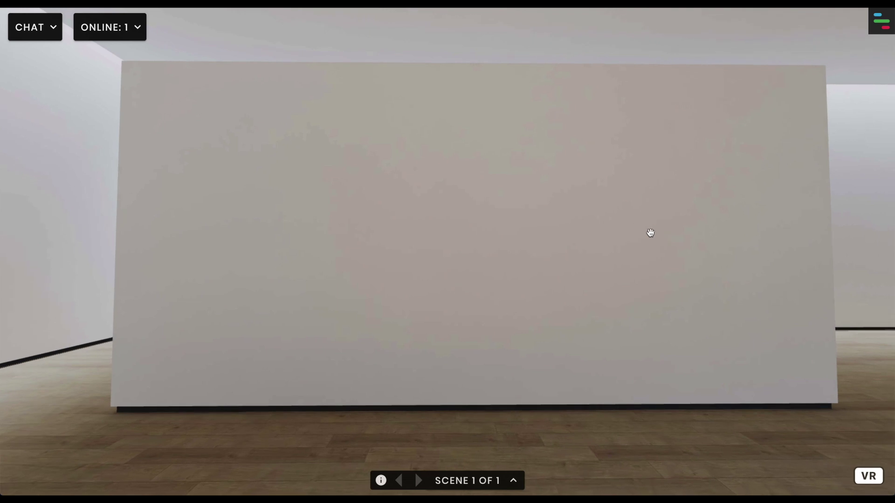
Search the web for "last supper" images and upload the first result, a 500 × 250 picture, to the inventory
left_click(885, 23)
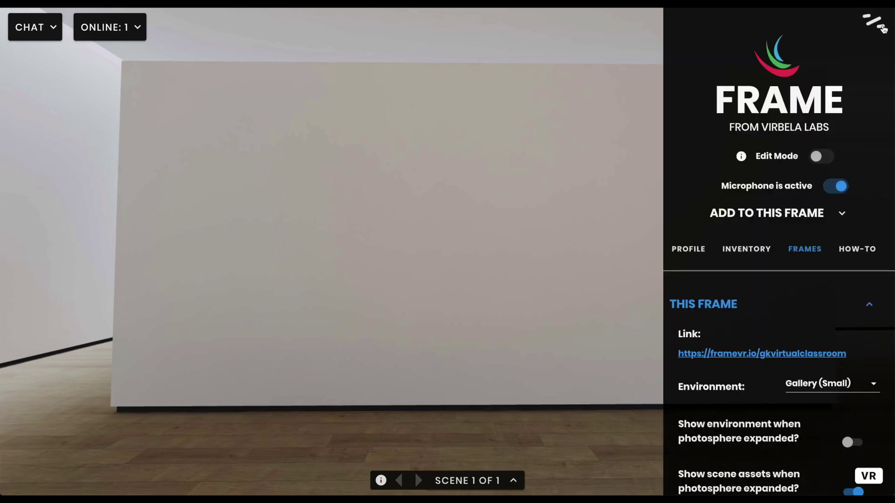
left_click(746, 249)
scroll(760, 317, "down", 1)
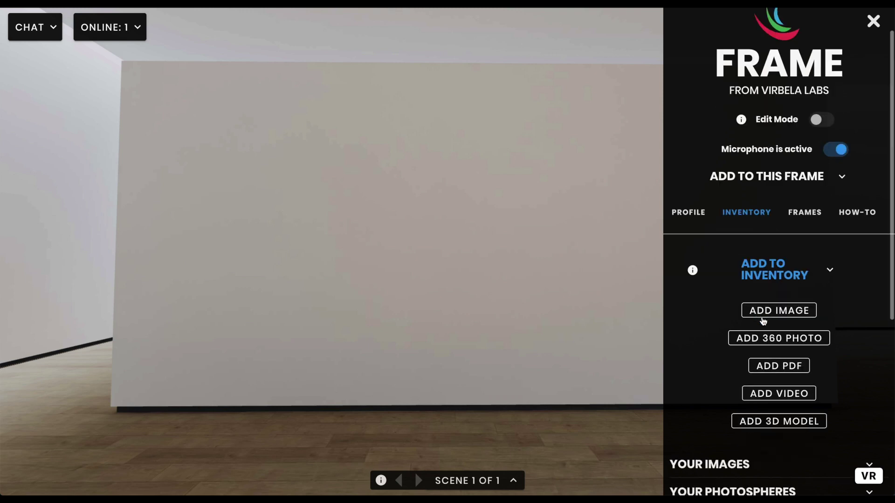
left_click(769, 312)
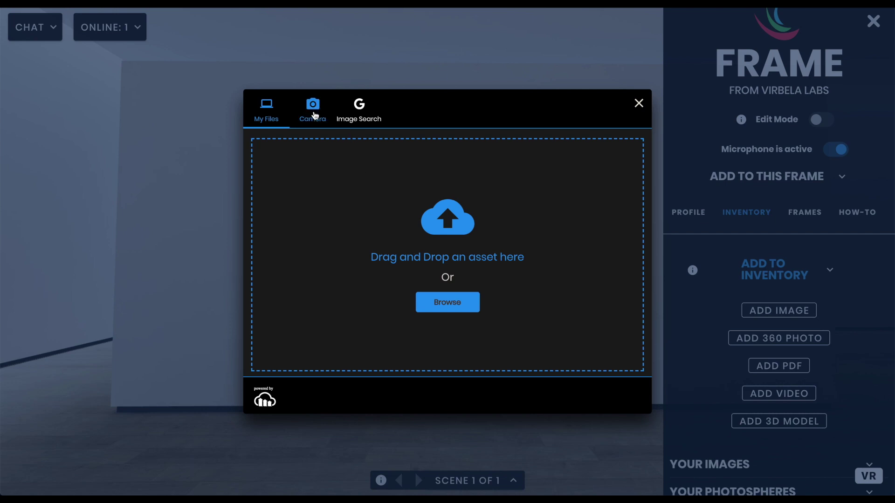
left_click(359, 107)
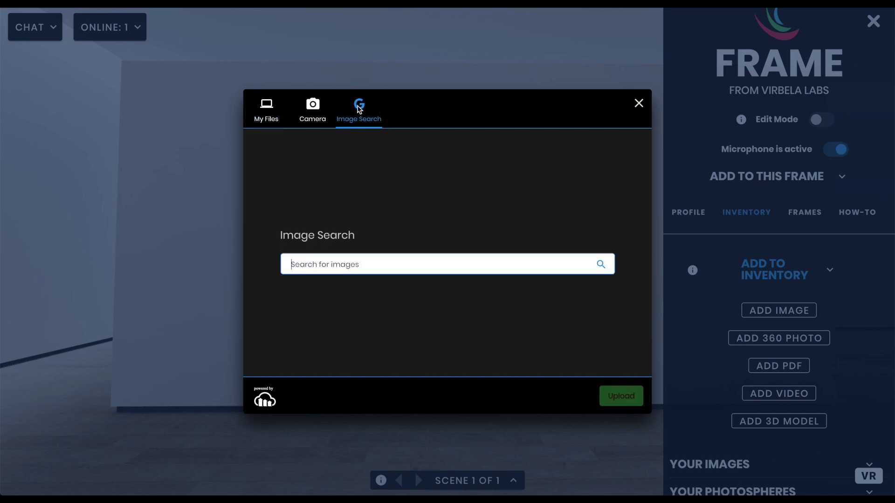
type("last supper")
key("Return")
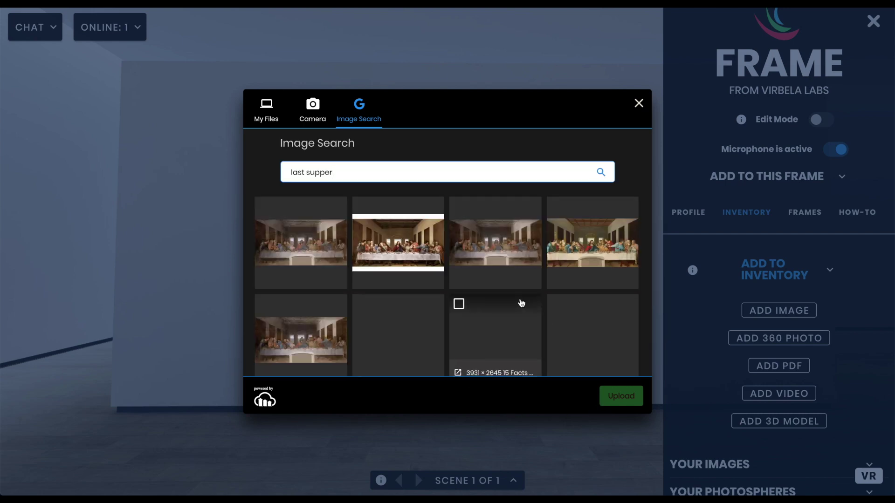
left_click(302, 238)
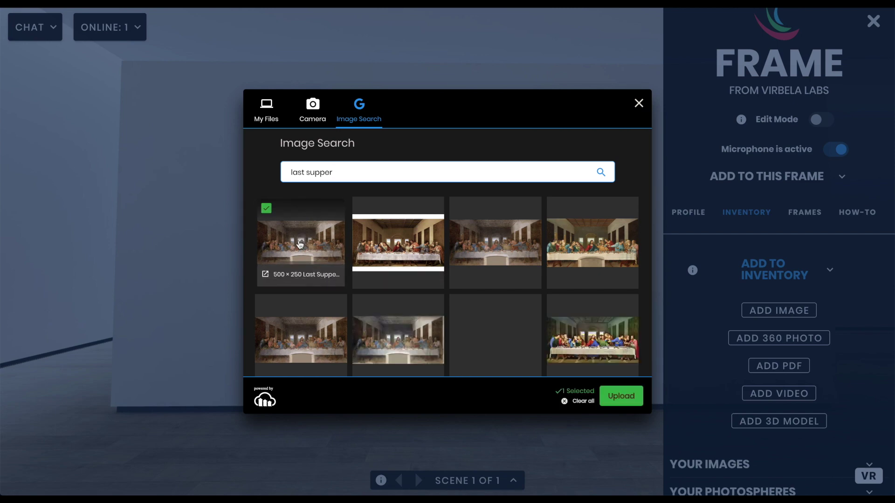
left_click(618, 396)
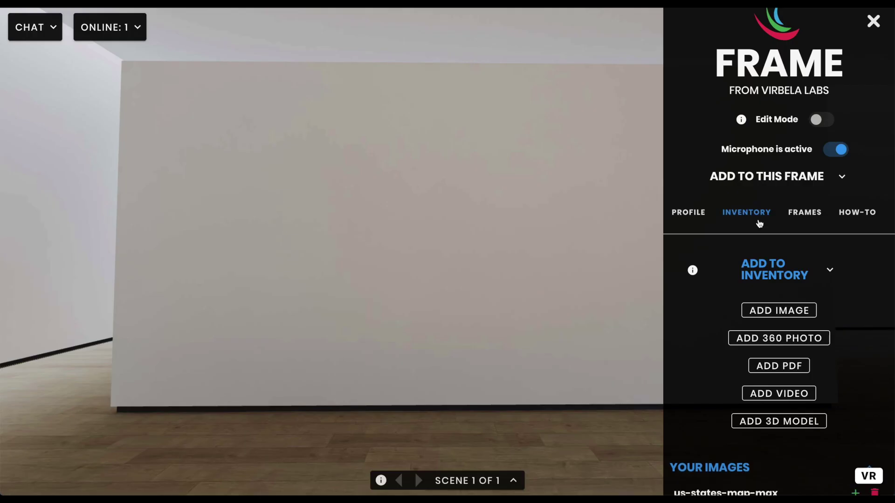
Add the uploaded Last Supper image from the inventory to the frame and turn on Edit Mode
scroll(746, 339, "down", 2)
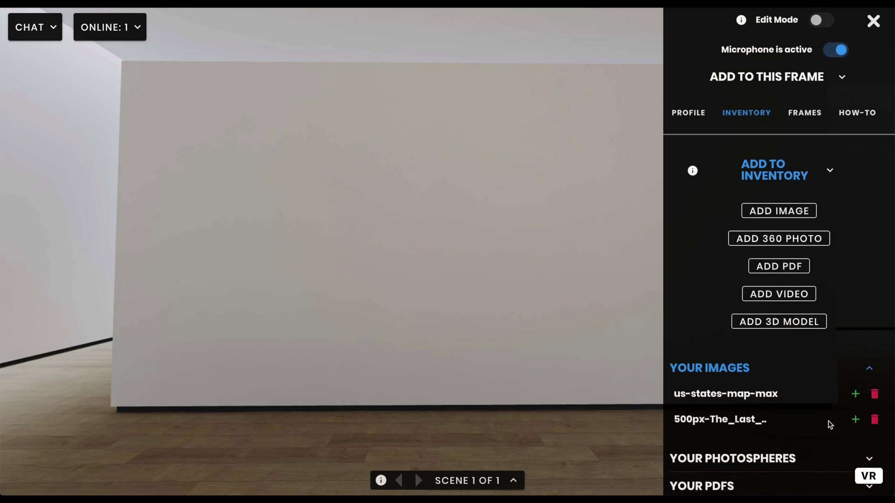
left_click(855, 420)
scroll(795, 132, "up", 1)
left_click(819, 74)
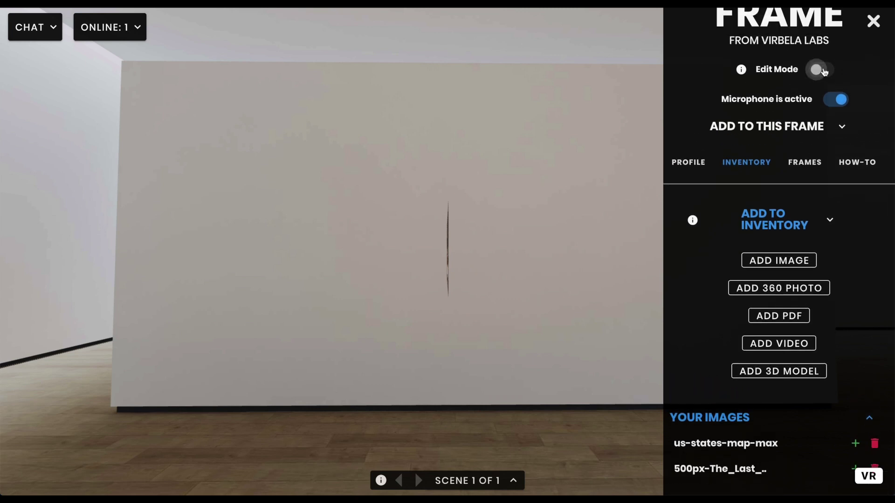
Rotate the edge-on Last Supper image horizontally until it faces forward, parallel to the blank wall
left_click(447, 242)
left_click(149, 325)
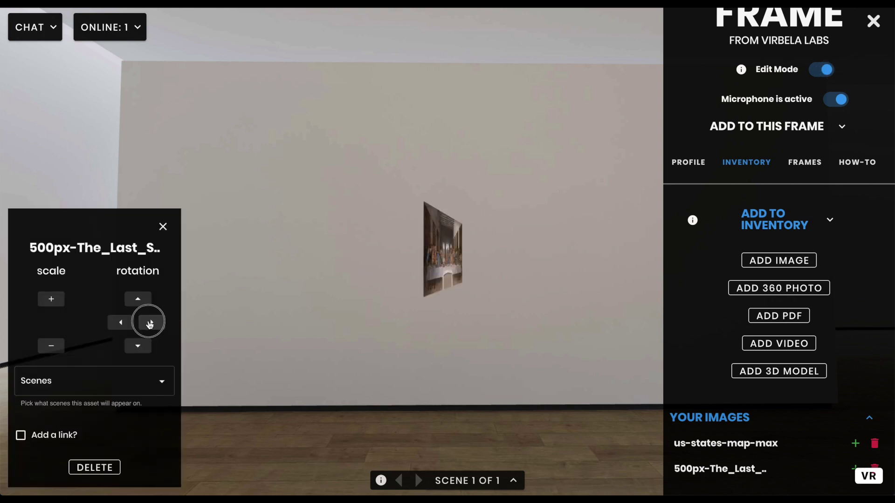
left_click(150, 325)
left_click(149, 325)
left_click(149, 325)
left_click(149, 325)
left_click(121, 323)
Scale up the Last Supper image in several increments to roughly double its size
left_click(51, 299)
left_click(53, 301)
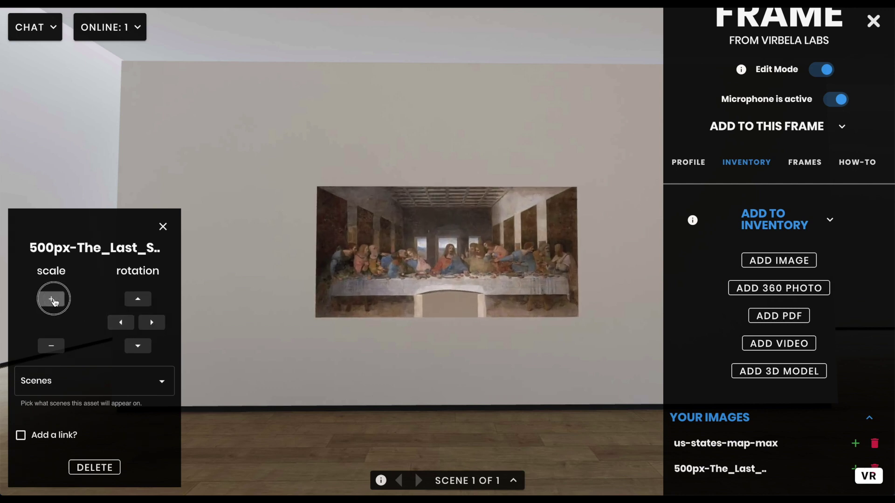
left_click(54, 301)
left_click(54, 301)
left_click(54, 300)
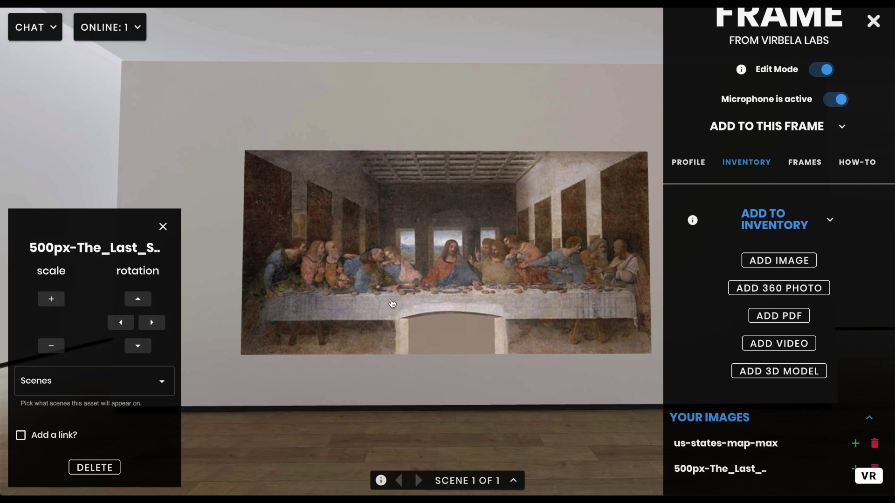
Carry the Last Supper image forward onto the blank wall, and close its settings and the sidebar
key("w")
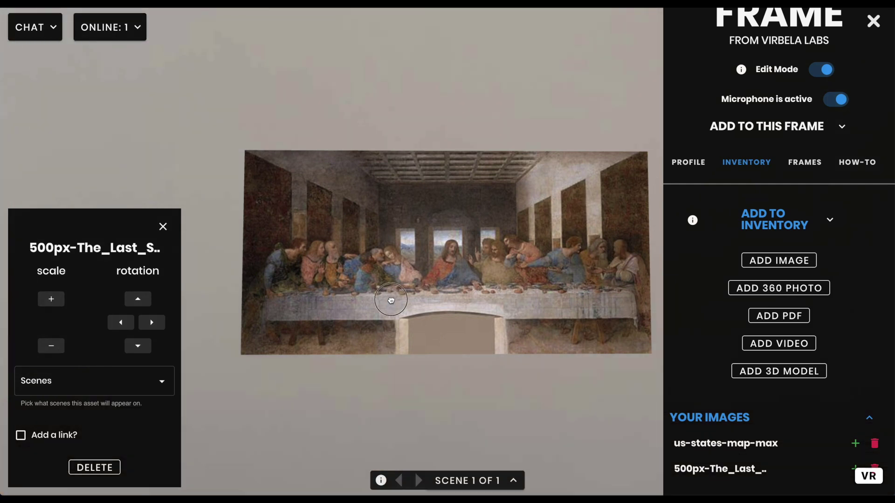
left_click(299, 427)
left_click(160, 227)
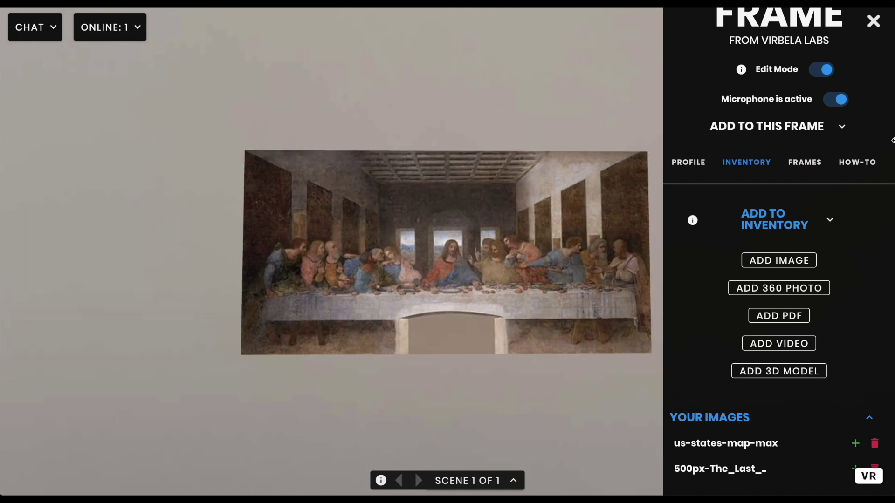
left_click(875, 22)
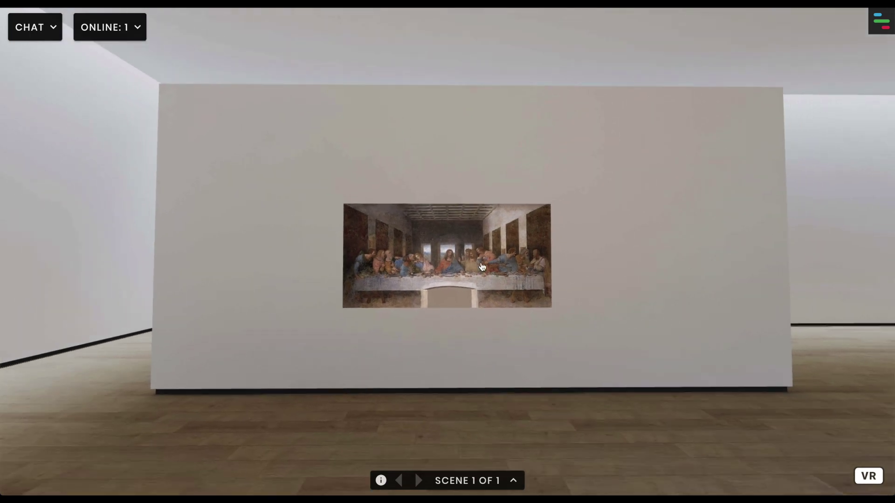
Enlarge the Last Supper image further until it covers most of the wall, and close its settings
left_click(465, 254)
left_click(51, 299)
left_click(51, 299)
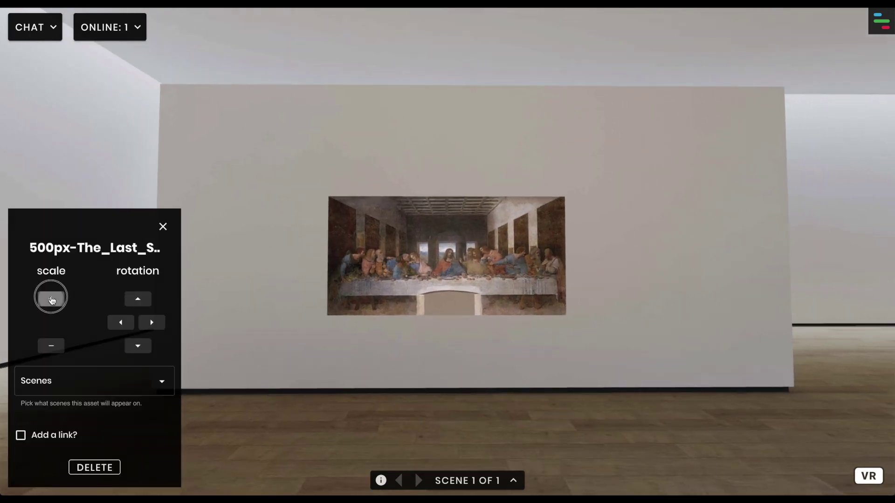
left_click(51, 299)
left_click(51, 299)
left_click(51, 299)
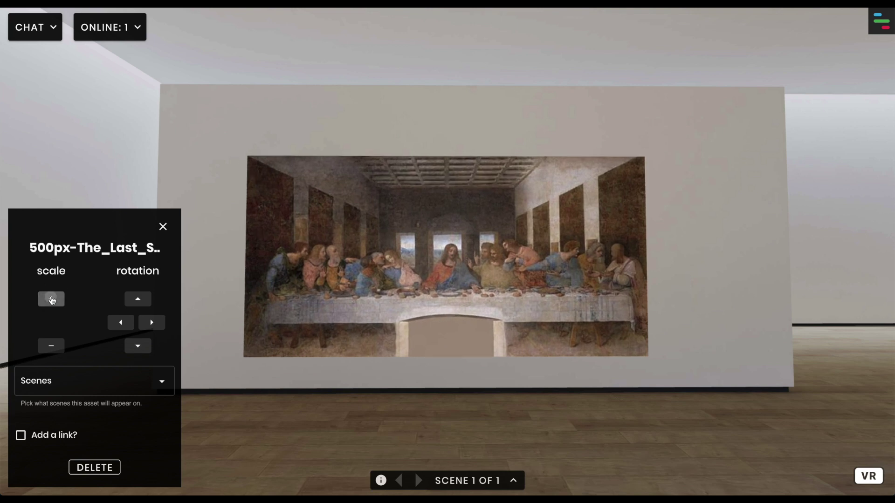
mouse_move(373, 293)
left_mouse_down()
mouse_move(394, 289)
mouse_move(370, 286)
mouse_move(371, 293)
left_mouse_up()
left_click(51, 299)
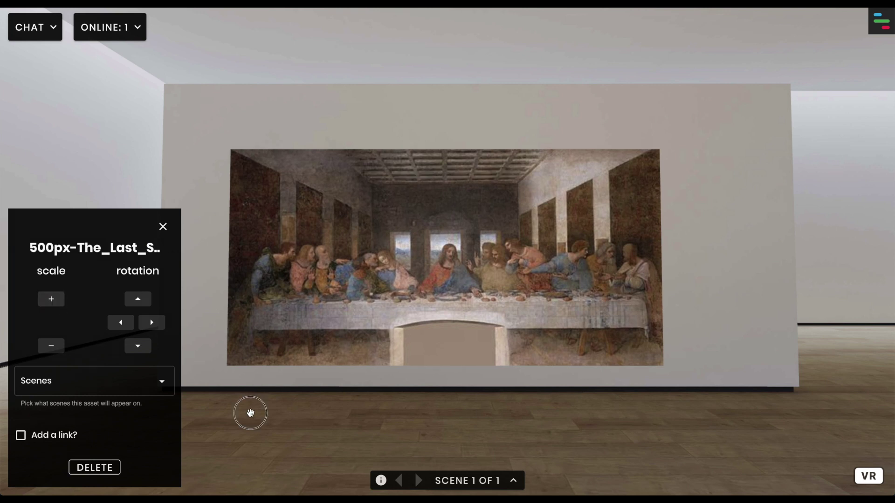
left_click(163, 228)
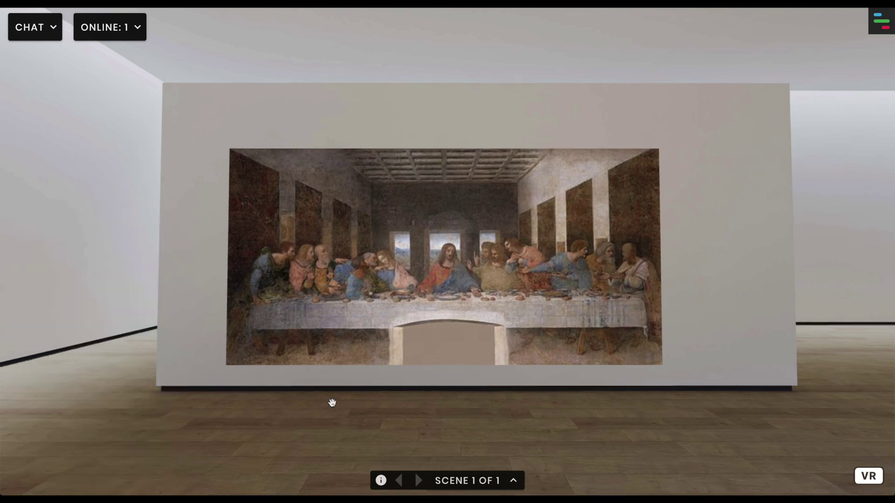
Turn on the laser pointer and aim it at the Last Supper image on the wall
left_click_drag(332, 403, 16, 414)
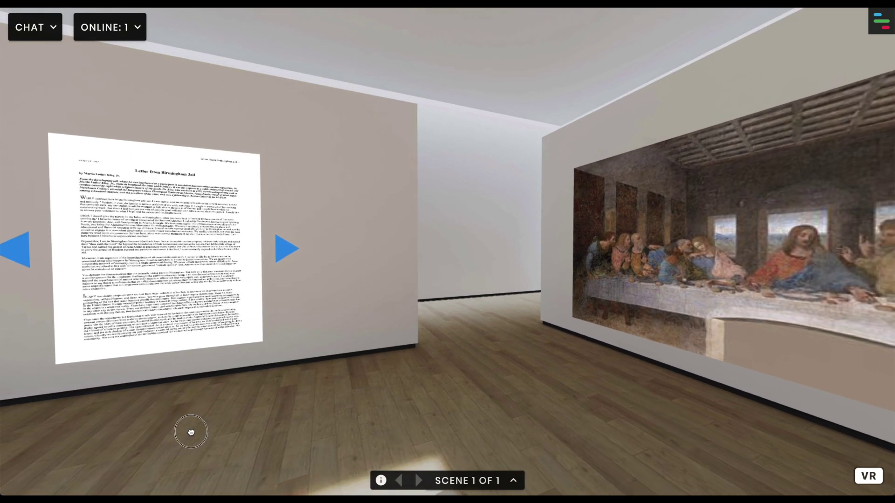
mouse_move(190, 429)
left_mouse_down()
mouse_move(124, 425)
mouse_move(425, 418)
mouse_move(461, 428)
left_mouse_up()
left_click(444, 435)
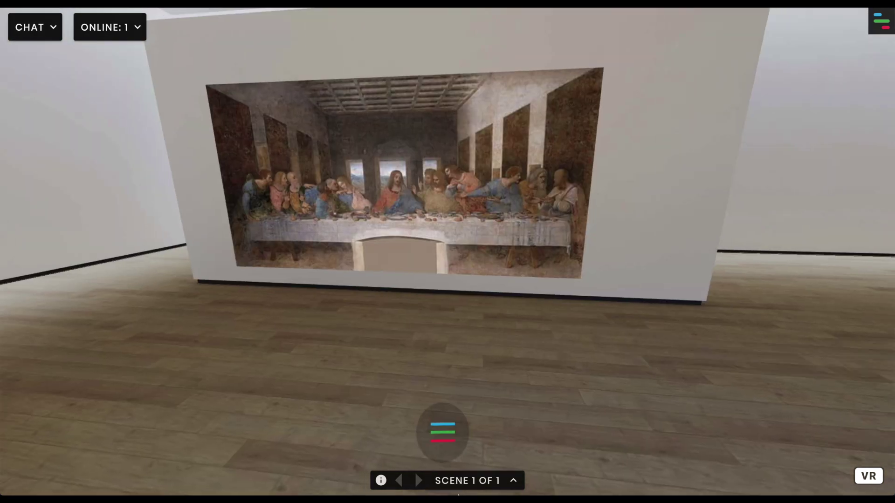
left_click(446, 433)
left_click(356, 393)
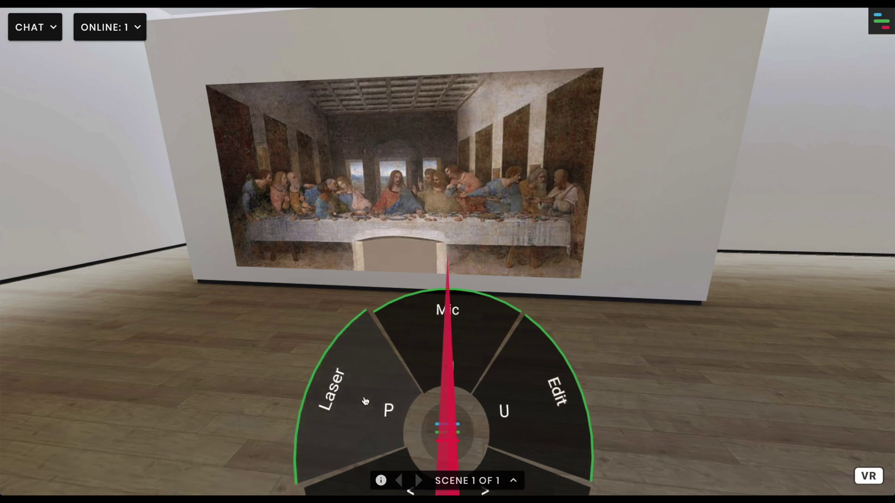
left_click(424, 424)
mouse_move(311, 380)
left_mouse_down()
mouse_move(261, 335)
mouse_move(307, 326)
mouse_move(356, 331)
mouse_move(297, 338)
left_mouse_up()
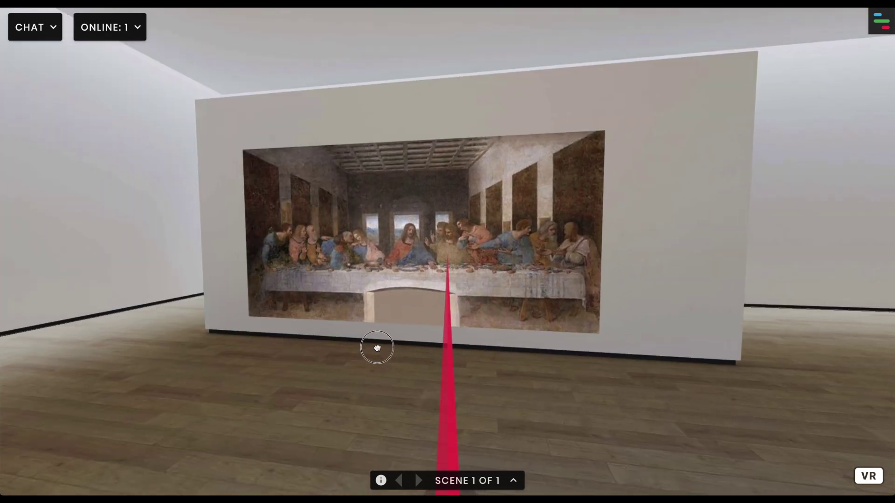
Turn off the laser pointer aimed at the Last Supper image
left_click(377, 347)
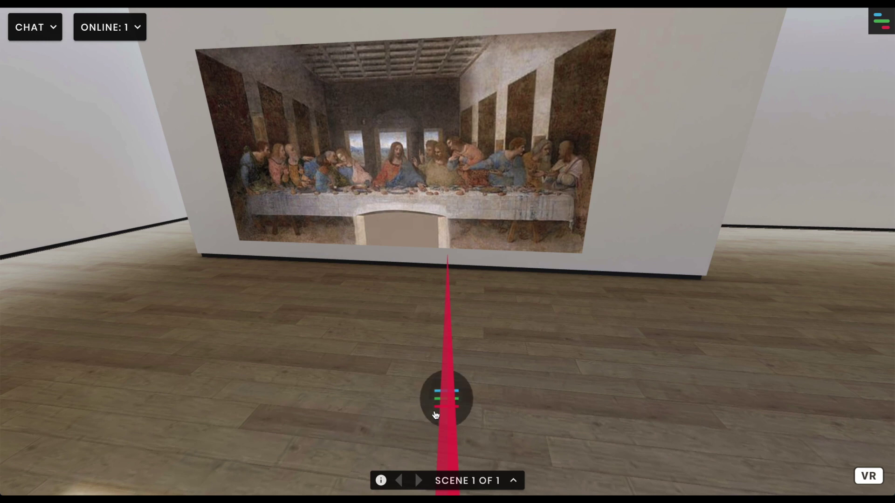
left_click(435, 415)
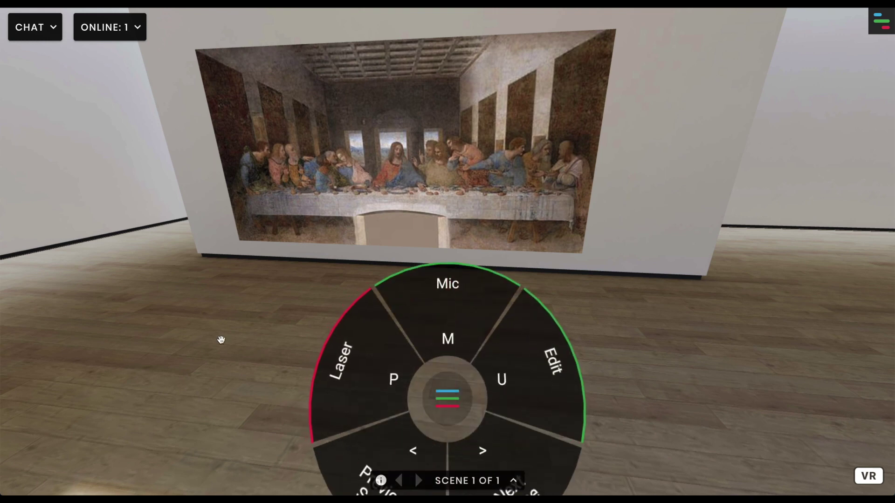
left_click(433, 394)
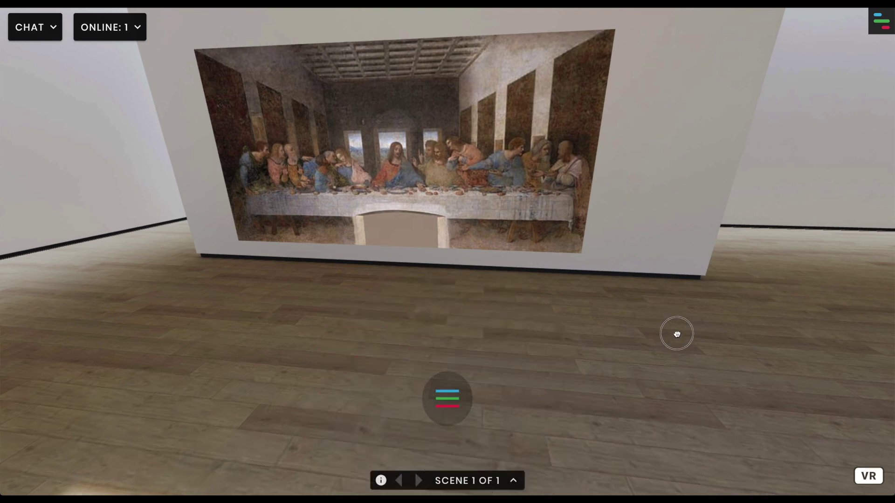
Share the camera on the large black streaming screen in the gallery, and stop the share
left_click_drag(677, 334, 763, 321)
left_click_drag(642, 309, 734, 296)
left_click_drag(632, 273, 698, 264)
left_click(698, 263)
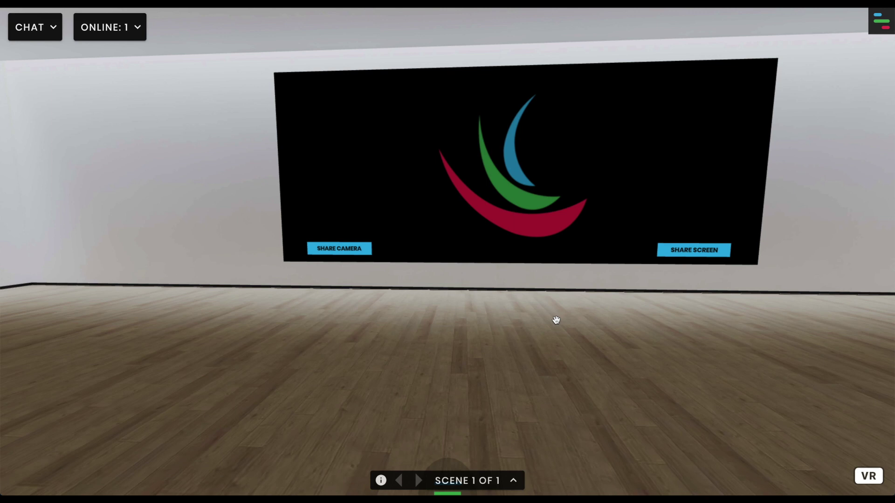
left_click(330, 252)
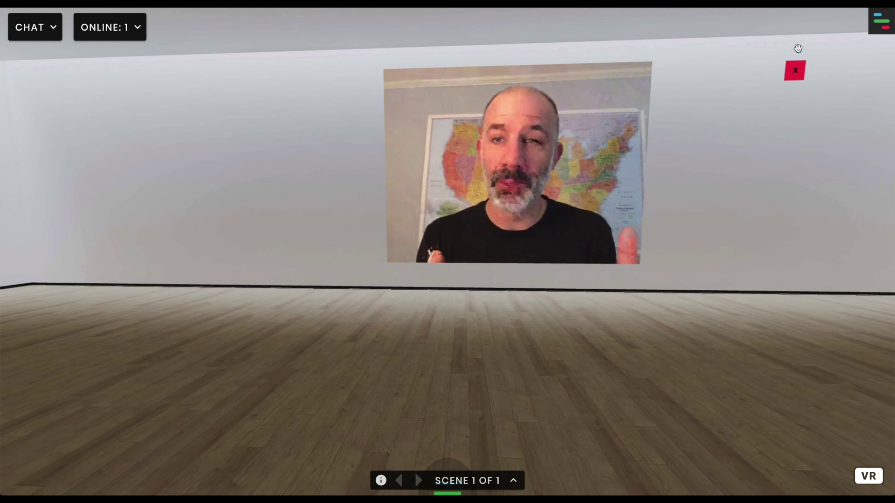
left_click(797, 70)
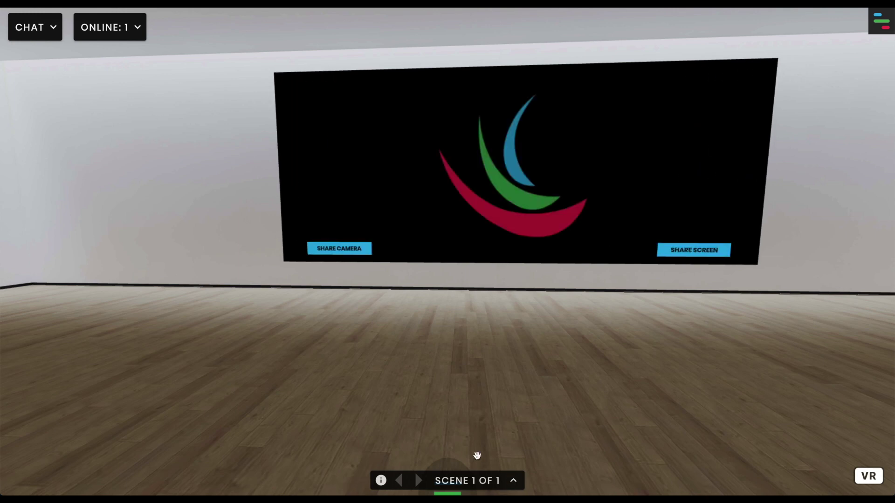
Rename the current untitled scene to "Landing Space - 1"
left_click(514, 482)
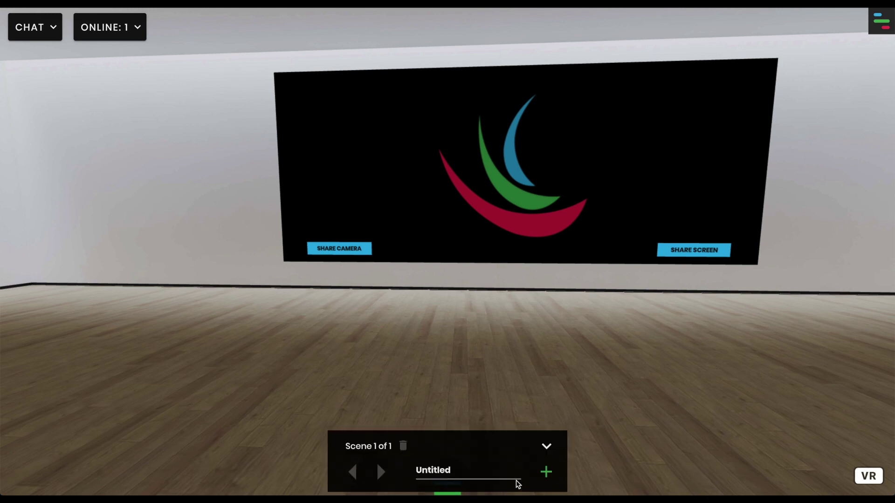
left_click(444, 471)
double_click(444, 470)
type("Landing Space - 1")
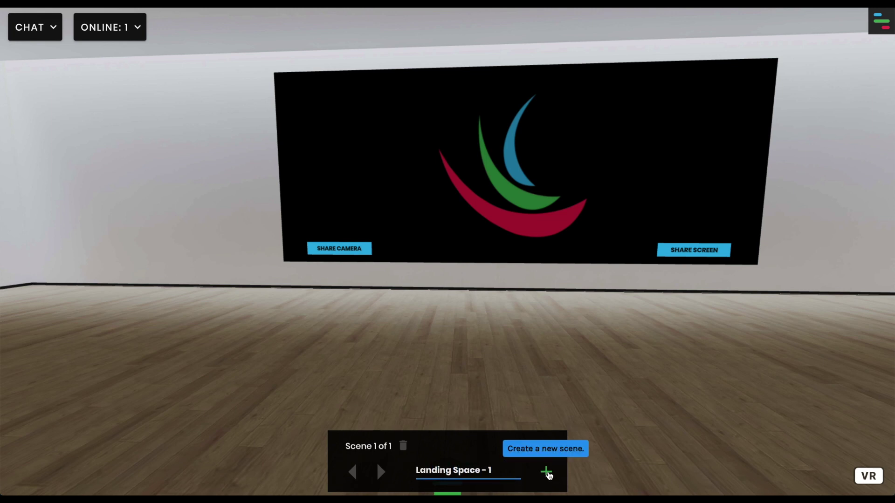
Create a new scene, name it "Space 2", and collapse the scene controls
left_click(547, 474)
double_click(448, 471)
type("Space 31")
key("BackSpace")
key("BackSpace")
type("2")
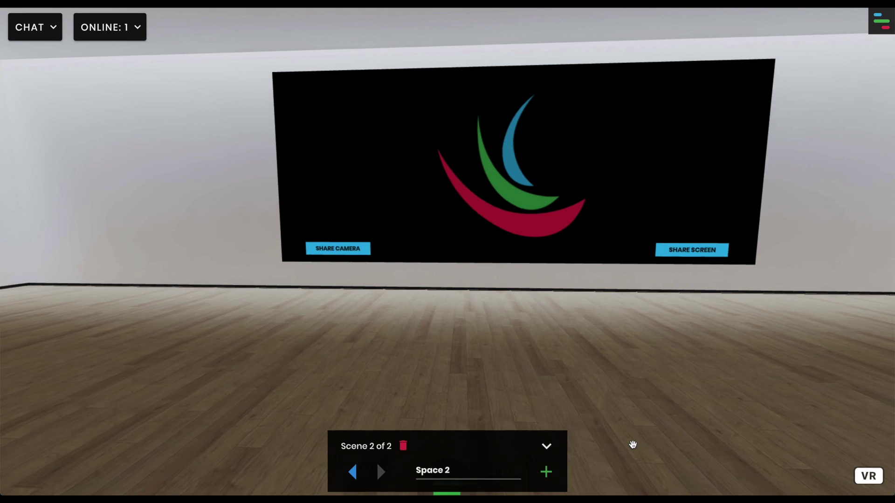
left_click(546, 446)
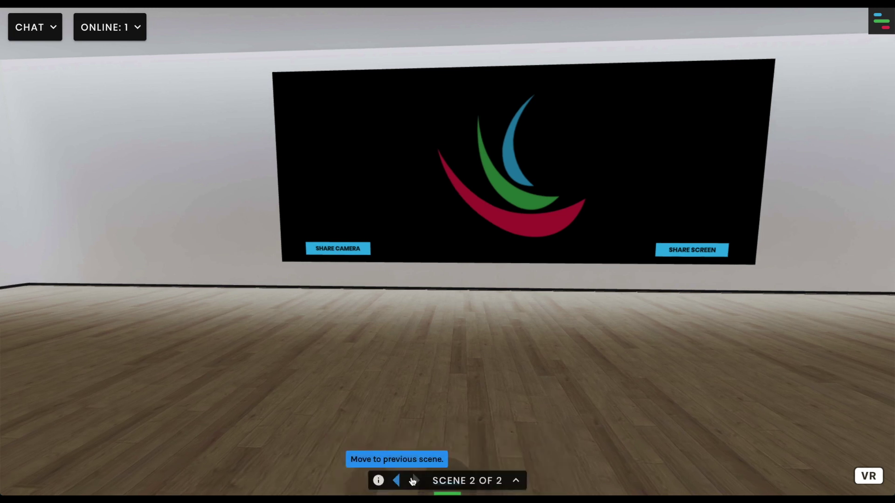
Compare the two scenes by switching back to the first one, on to the second, and back to the first
left_click(398, 481)
left_click_drag(353, 418, 777, 385)
left_click_drag(652, 337, 792, 340)
left_click_drag(529, 343, 669, 364)
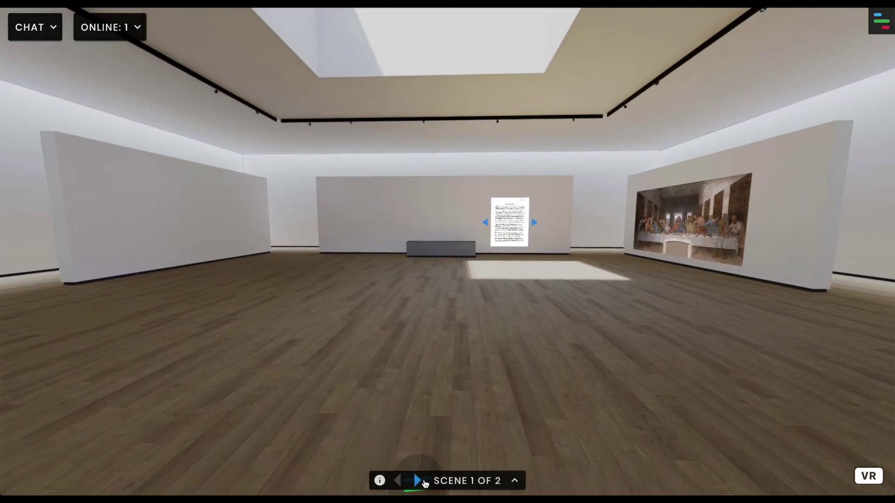
left_click(417, 481)
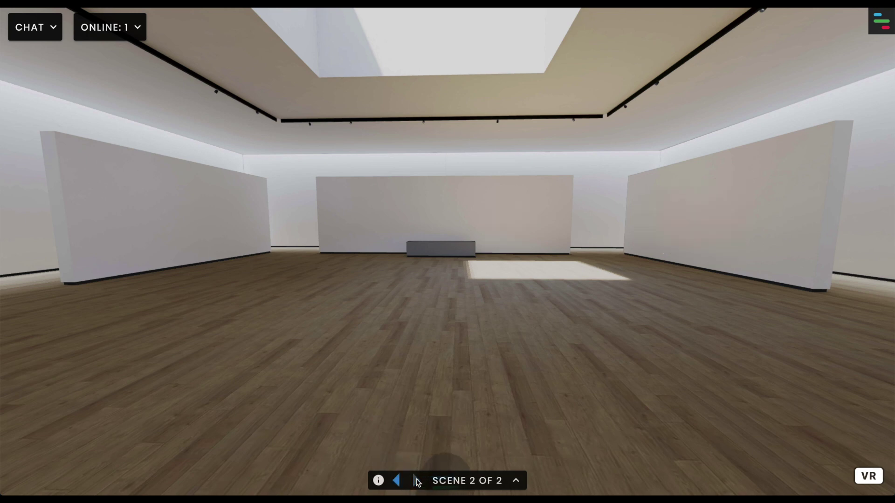
left_click(397, 481)
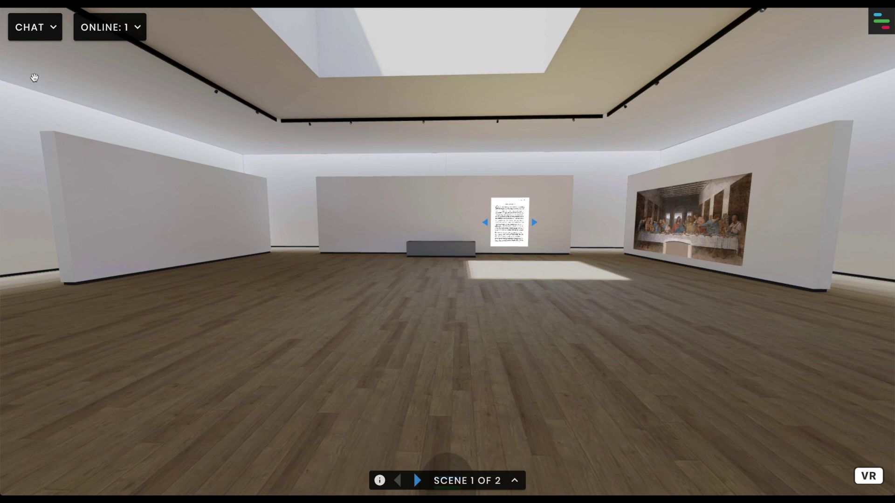
Look at the chat window and the list of online participants, and close both
left_click(39, 33)
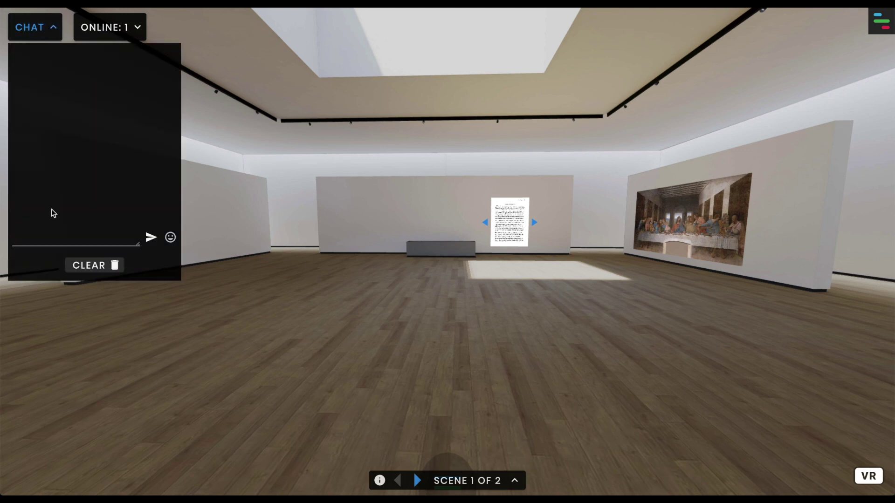
left_click(41, 30)
left_click(134, 29)
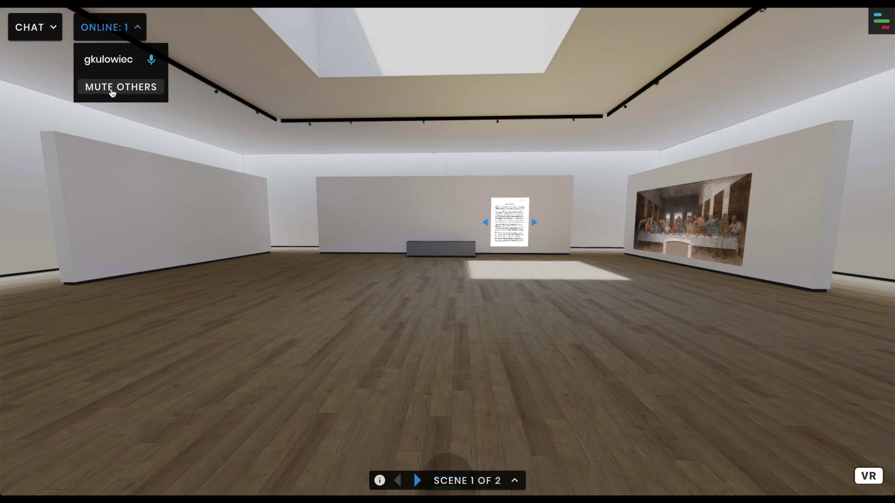
left_click(139, 28)
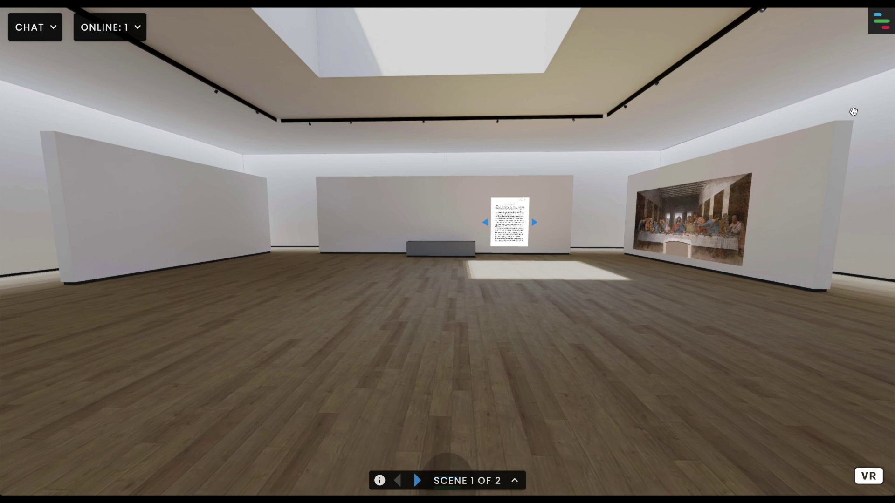
Open the frame's sidebar and turn off both Edit Mode and the microphone
left_click(882, 29)
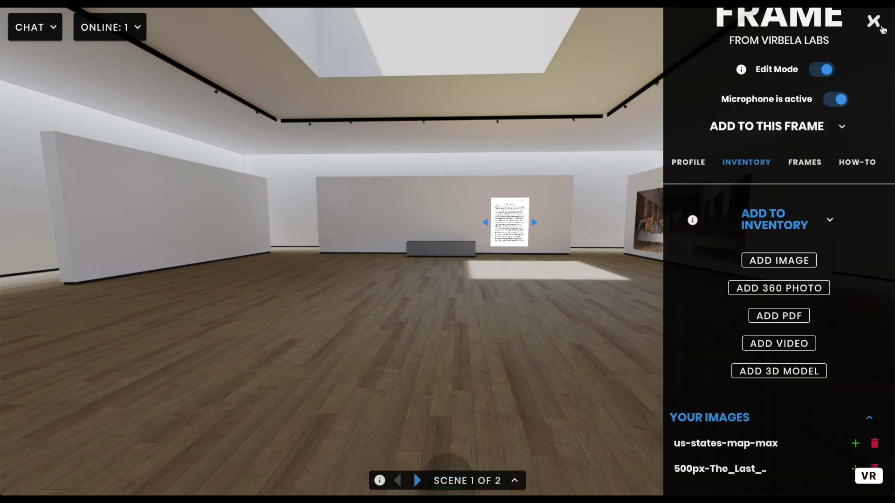
left_click(818, 71)
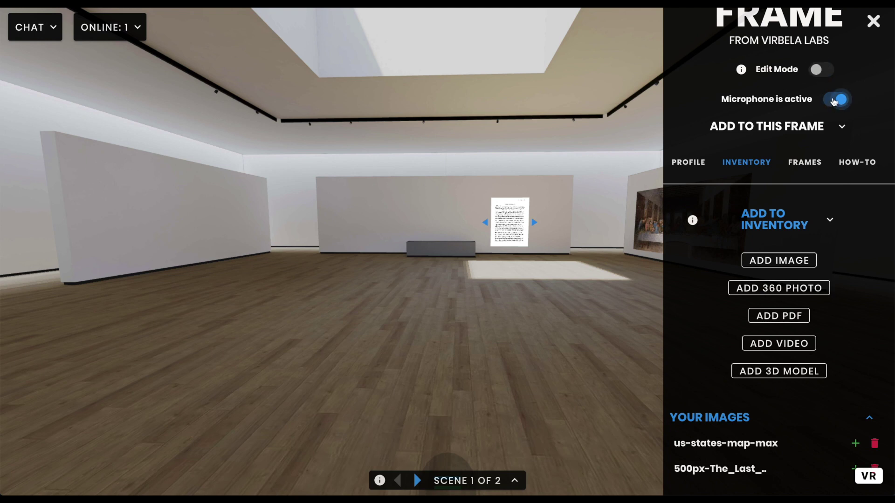
left_click(835, 100)
Examine this frame's link, environment, chat history option, editing and viewing permissions, and members section
left_click(805, 164)
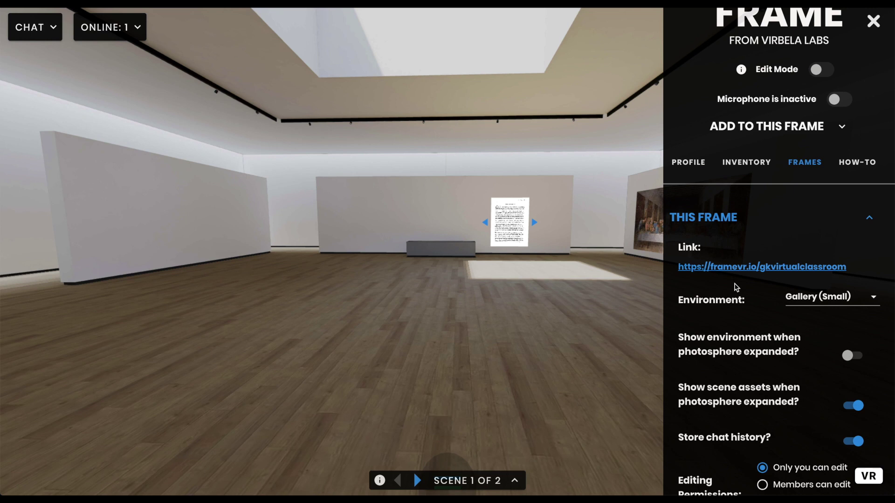
scroll(736, 287, "down", 3)
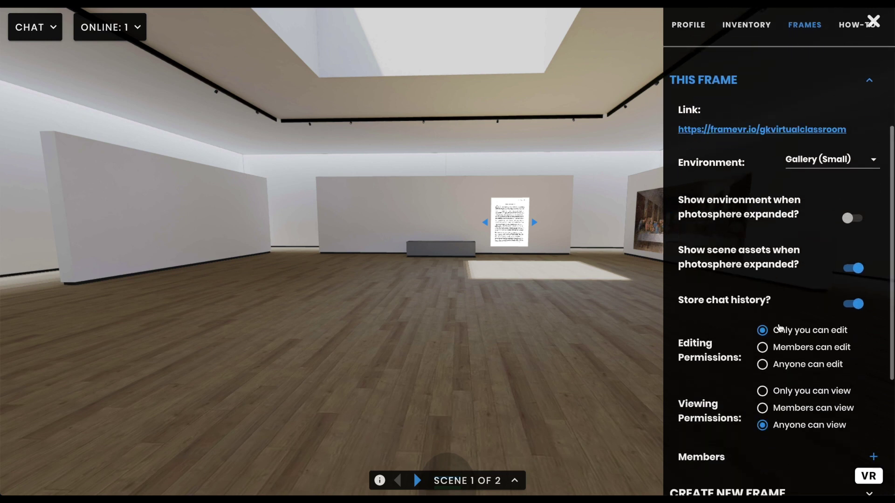
scroll(743, 358, "down", 2)
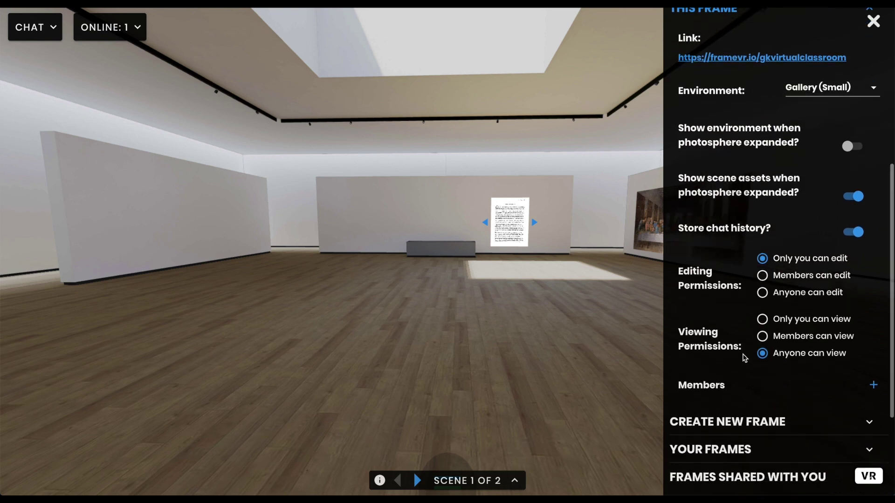
scroll(762, 353, "down", 2)
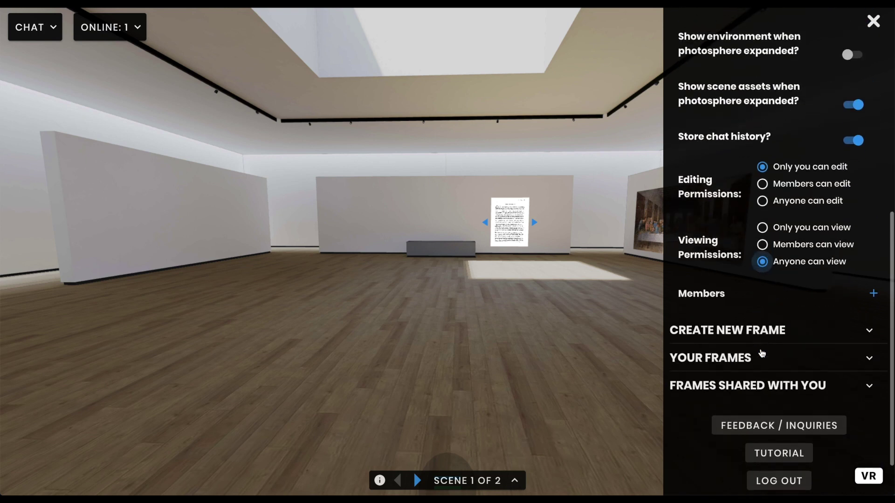
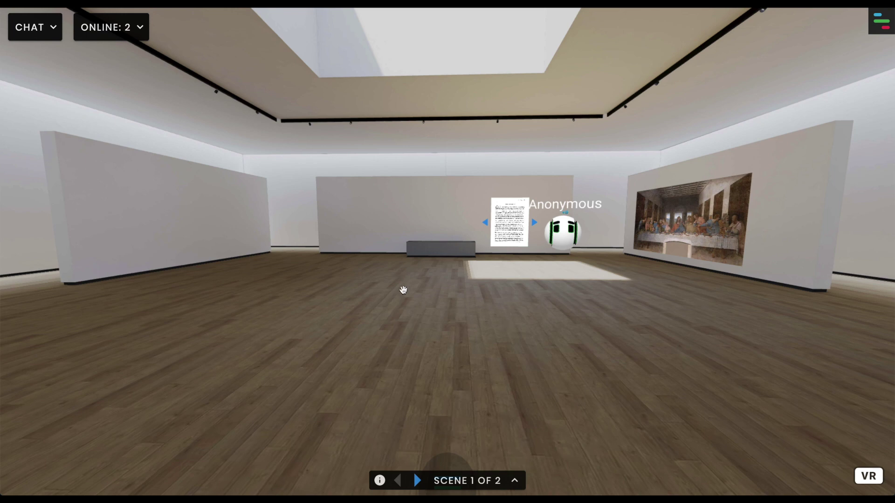
Mute the other participant in the online list, and close the list
left_click(123, 37)
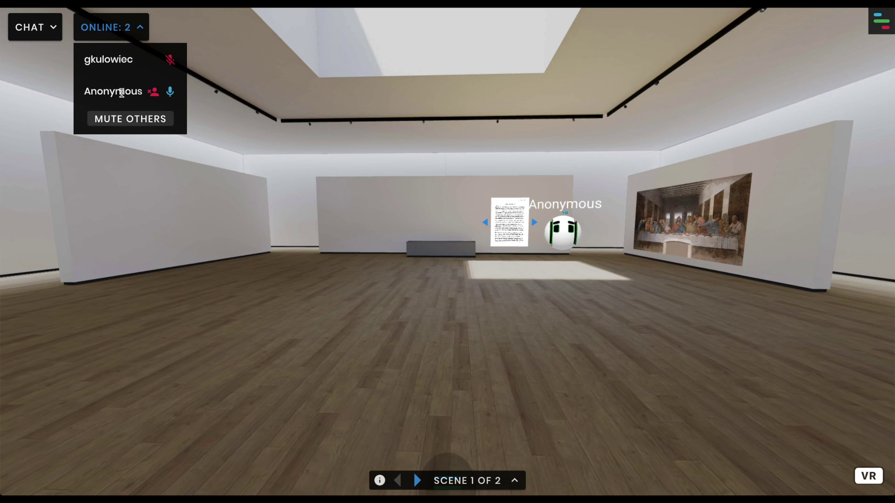
left_click(171, 92)
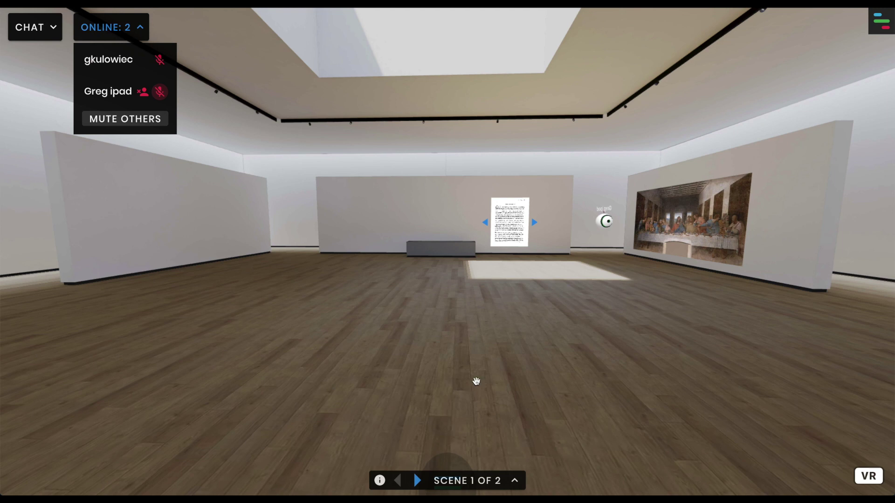
left_click(108, 33)
Walk across the gallery to the Last Supper image, beside the other participant's avatar
key("w")
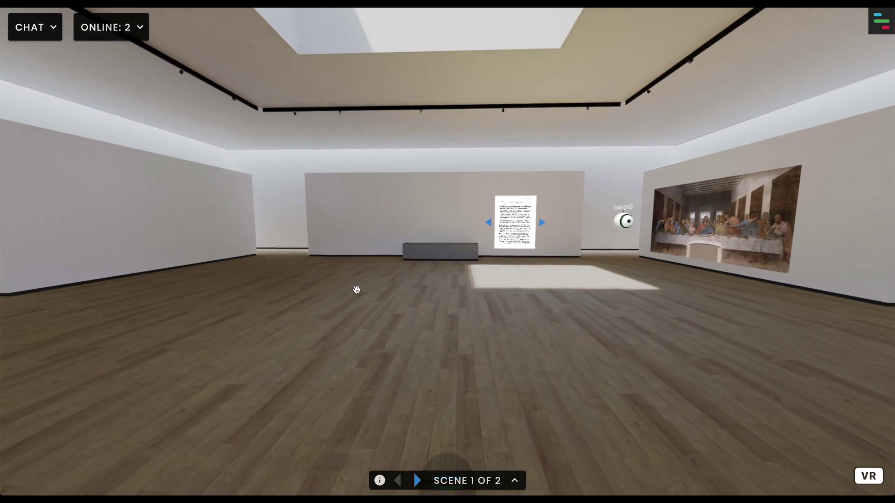
key("w")
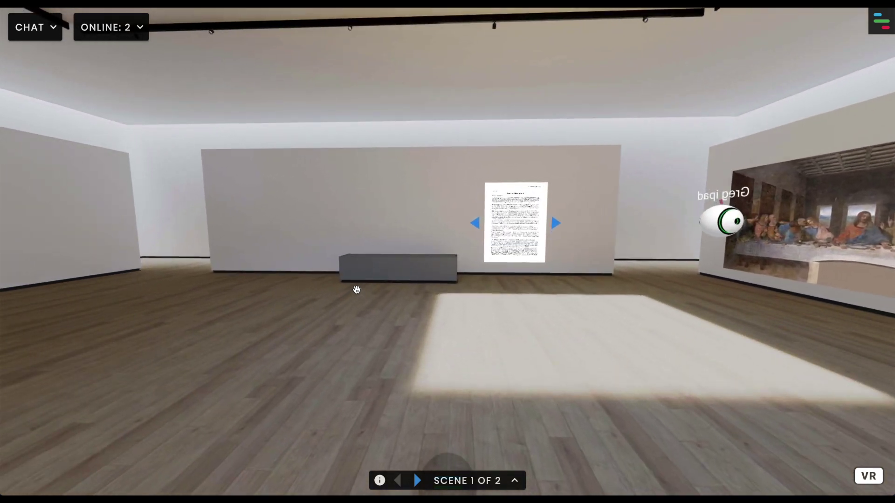
left_click_drag(482, 297, 677, 270)
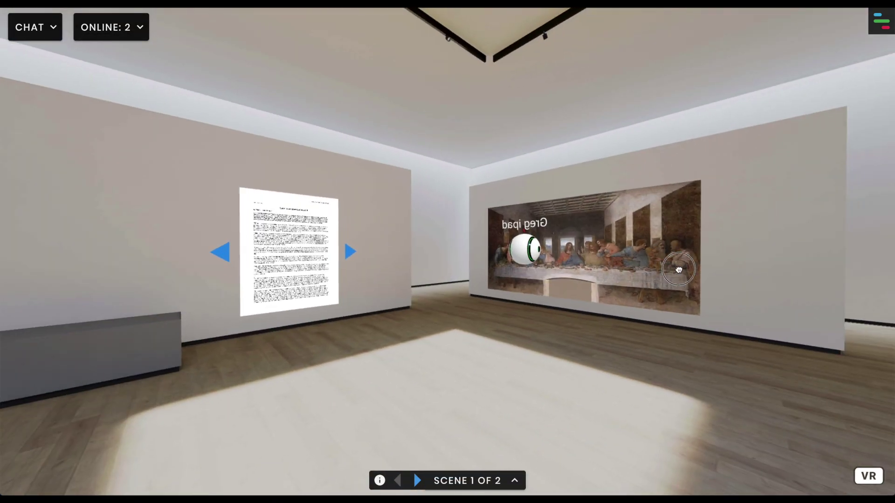
key("w")
key("w")
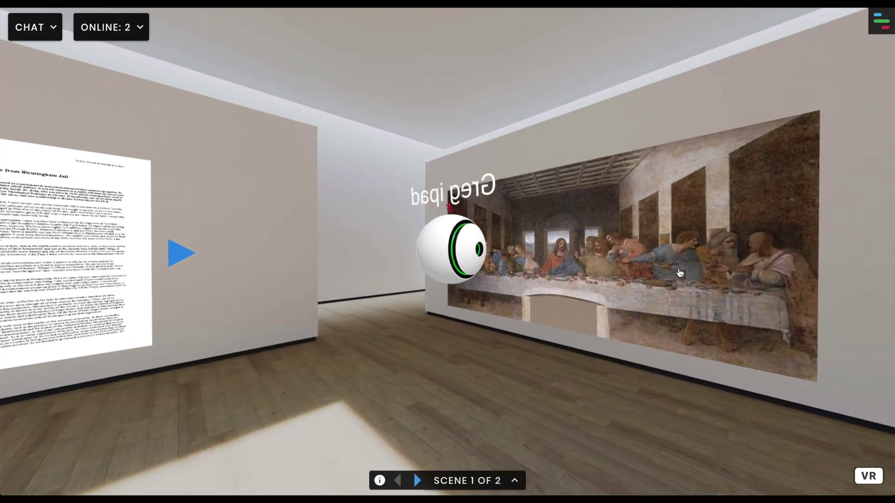
mouse_move(637, 287)
left_mouse_down()
mouse_move(659, 272)
mouse_move(697, 273)
left_mouse_up()
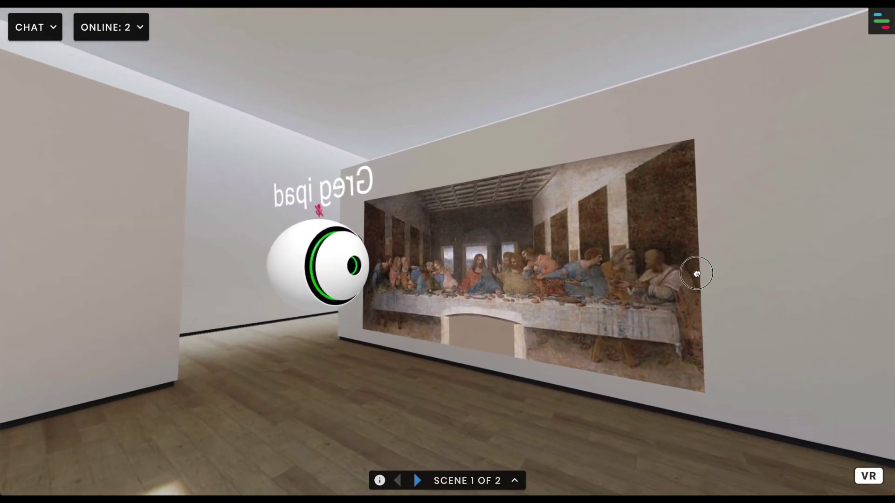
Turn on the laser pointer and point it at the table in the Last Supper image
left_click_drag(491, 405, 500, 457)
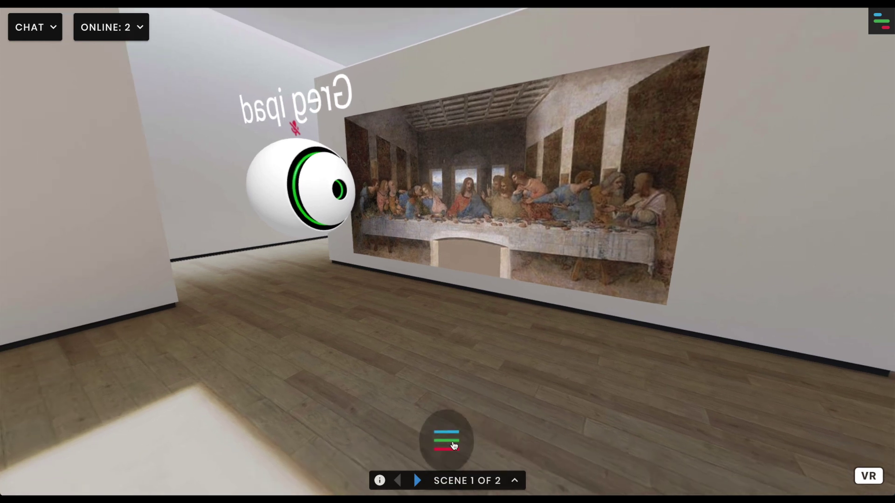
left_click(447, 438)
left_click(356, 408)
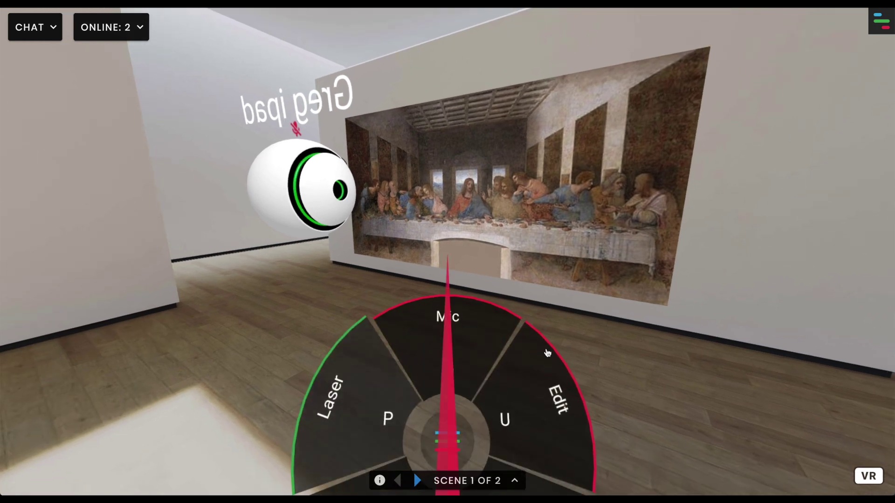
left_click(461, 440)
left_click(583, 362)
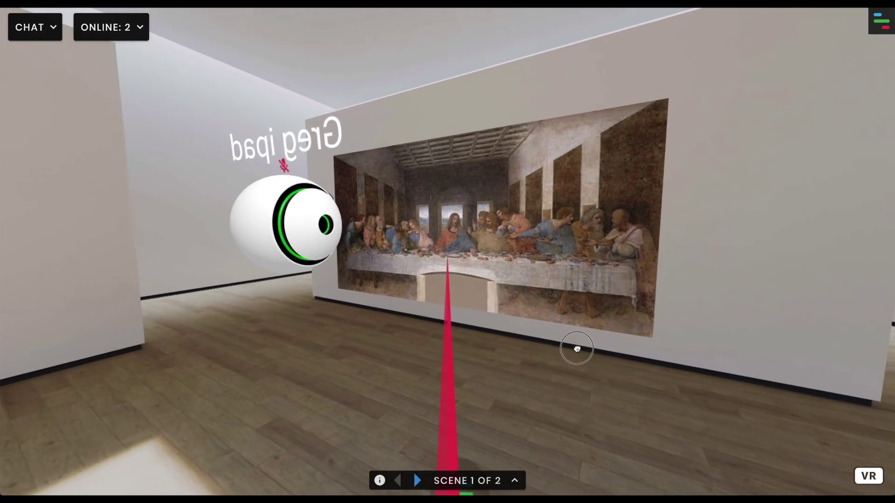
mouse_move(563, 342)
left_mouse_down()
mouse_move(559, 335)
mouse_move(584, 325)
mouse_move(591, 271)
mouse_move(594, 331)
mouse_move(601, 343)
mouse_move(618, 340)
left_mouse_up()
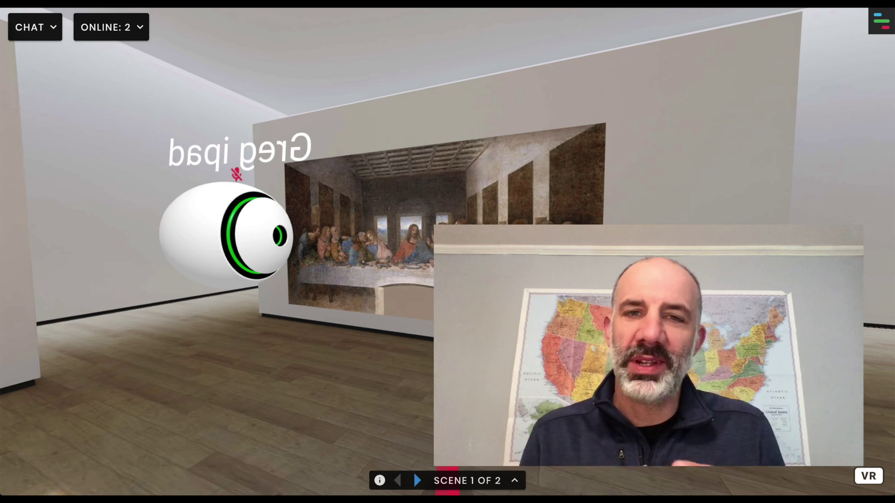
Switch the laser pointer off and close the quick-action wheel
left_click_drag(454, 426, 432, 437)
left_click(432, 437)
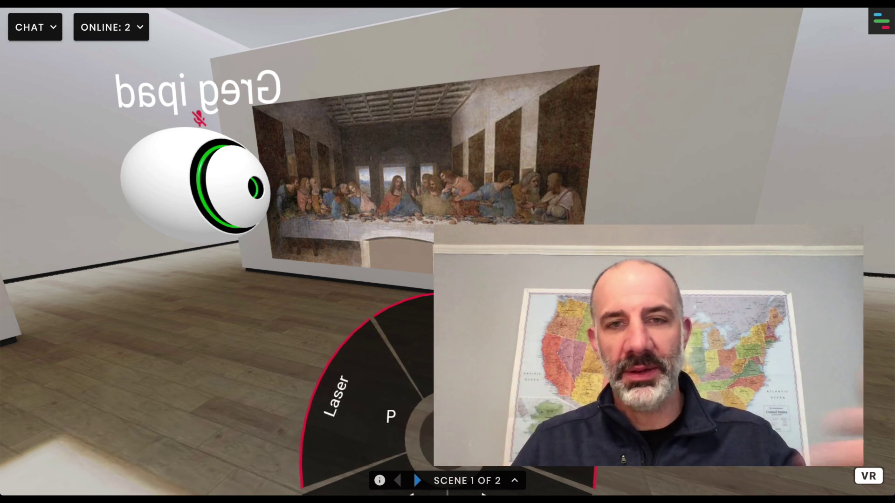
left_click(377, 413)
left_click_drag(438, 438, 422, 485)
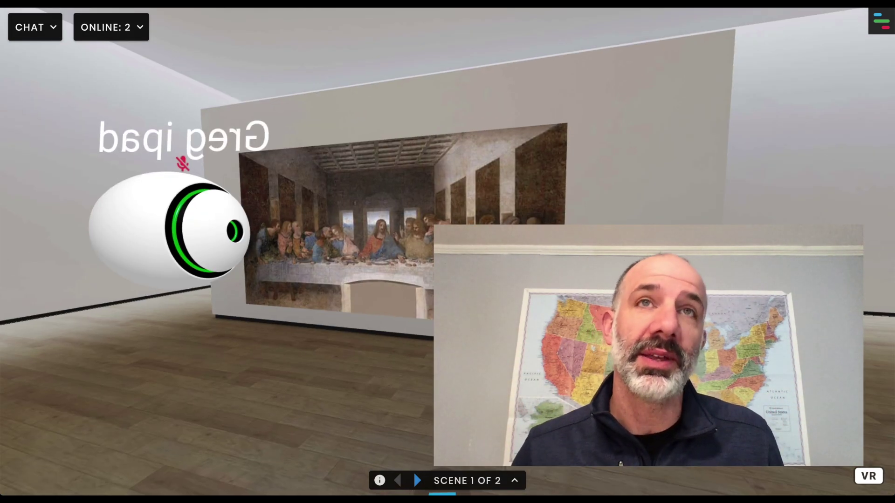